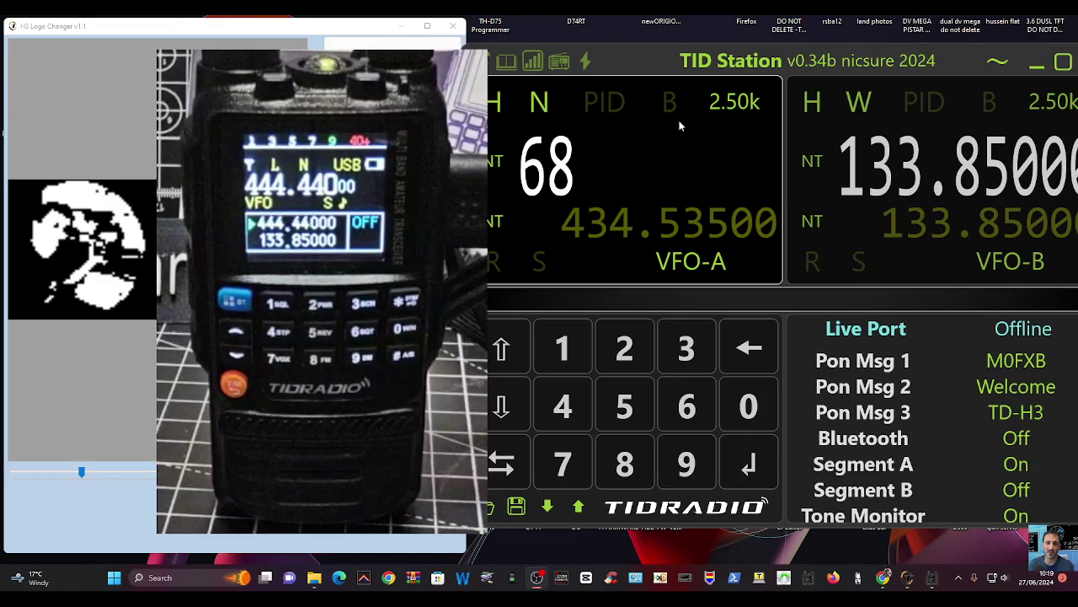
# Step: Switch to the browser, open the Image Resizer page and upload the round portrait photo
pyautogui.hotkey('alt', 'Tab')
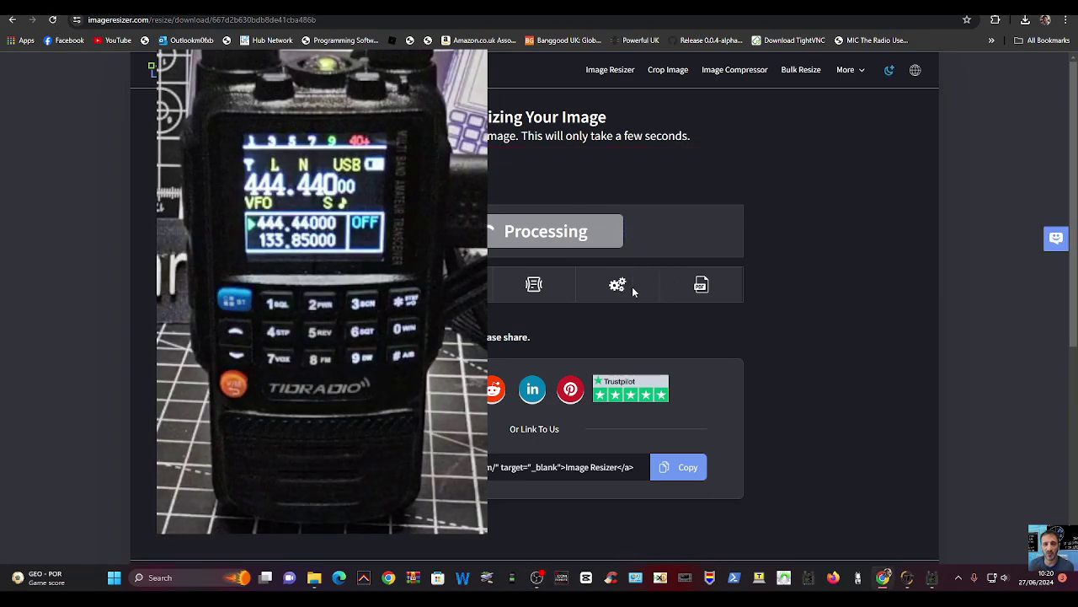
pyautogui.click(610, 70)
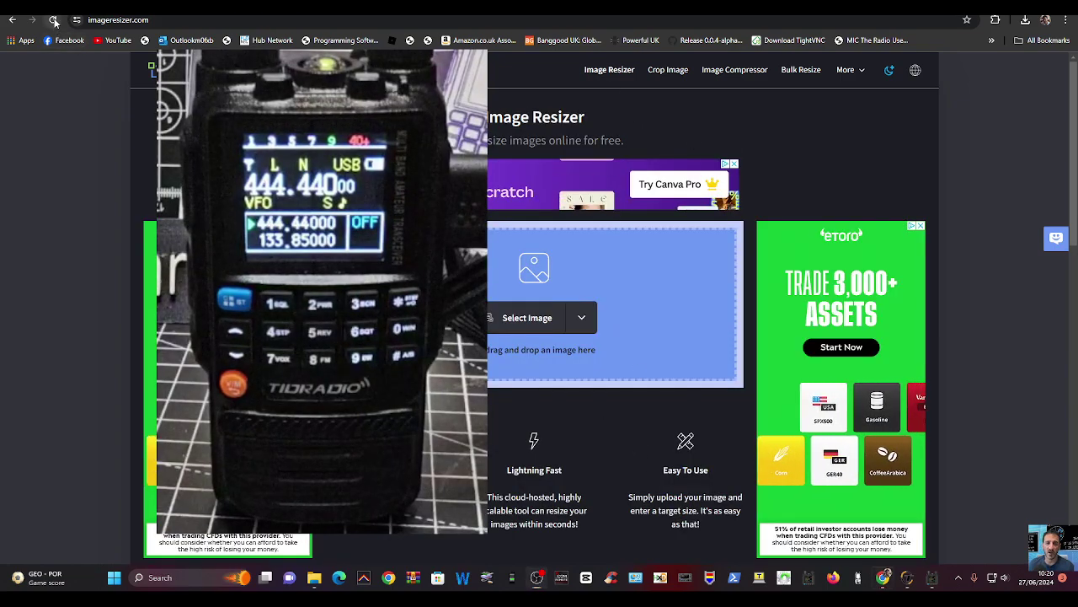
pyautogui.click(537, 317)
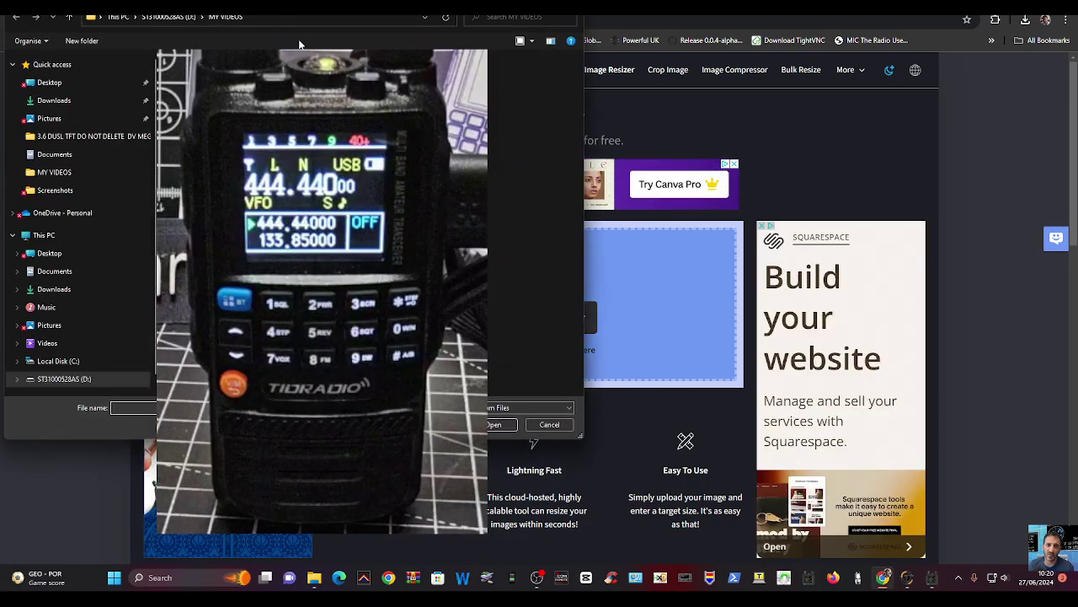
pyautogui.click(494, 424)
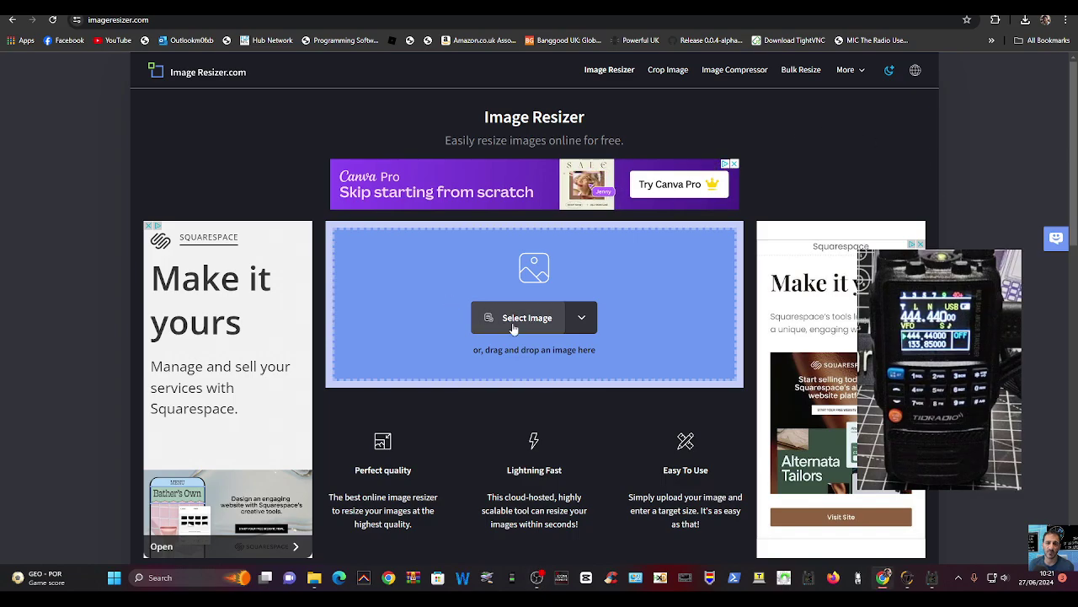
pyautogui.click(513, 324)
pyautogui.doubleClick(232, 189)
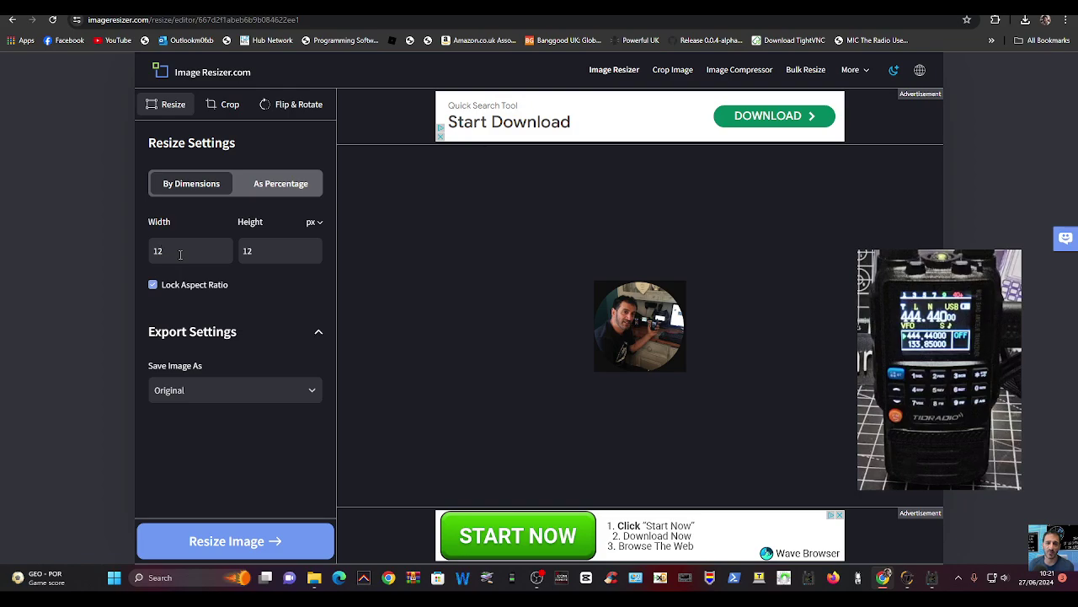
# Step: Resize the portrait to 61 px wide by 60 px high, with Lock Aspect Ratio turned off
pyautogui.doubleClick(264, 259)
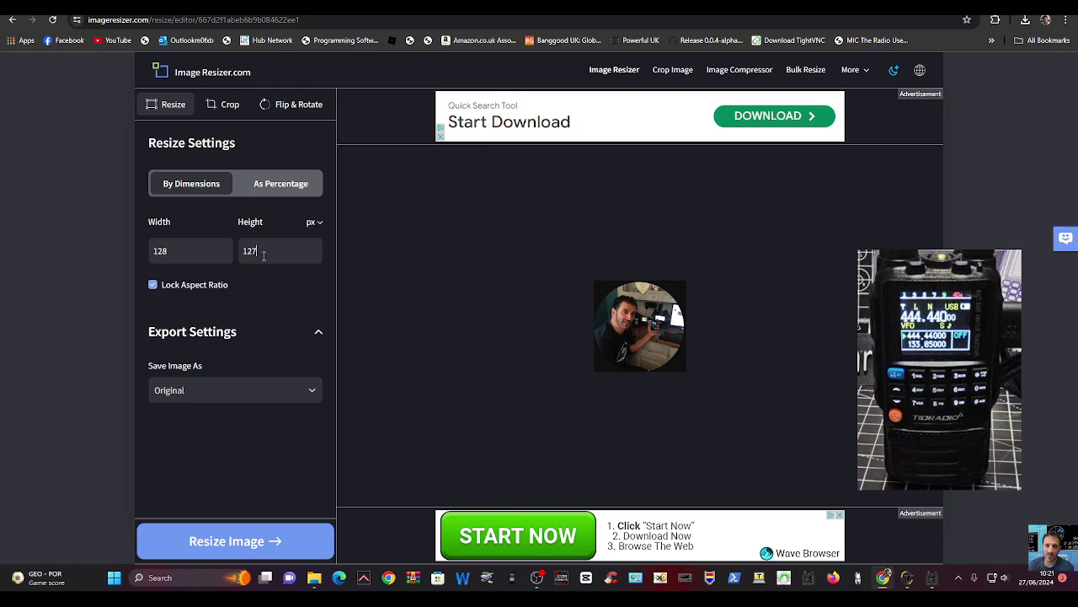
pyautogui.press('BackSpace')
pyautogui.press('BackSpace')
pyautogui.press('BackSpace')
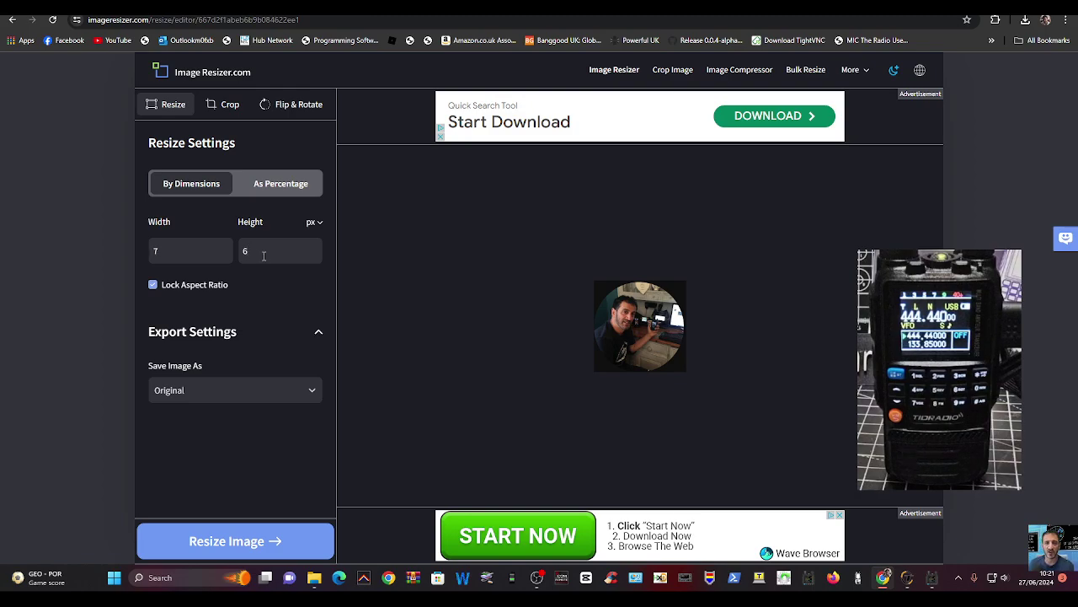
pyautogui.click(153, 285)
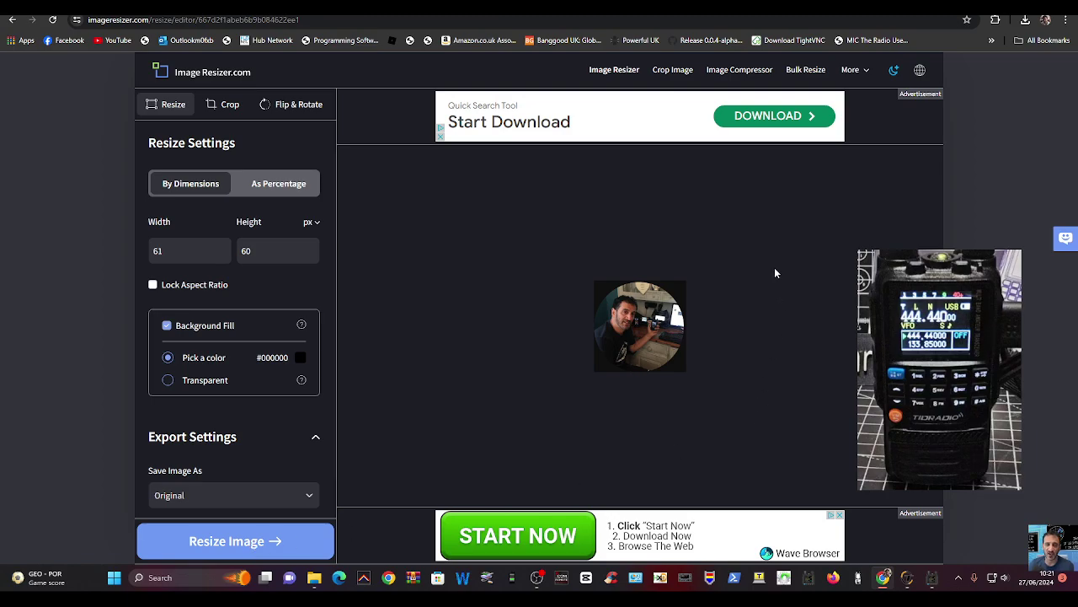
pyautogui.click(244, 541)
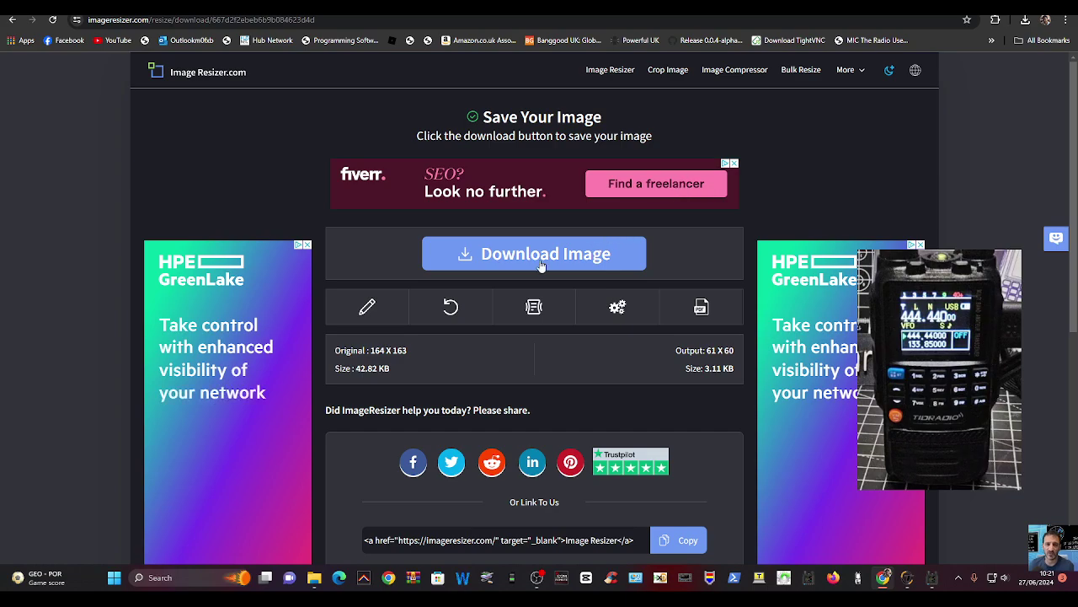
# Step: Download the resized image and preview the saved SNIPDAD (2).png, closing the viewer when done
pyautogui.click(541, 265)
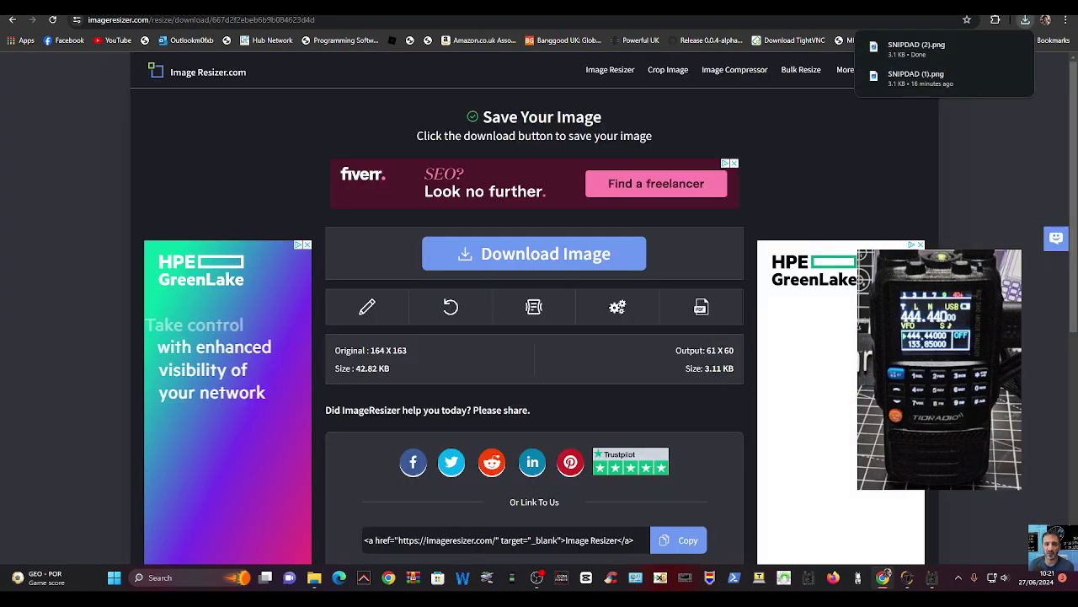
pyautogui.click(918, 48)
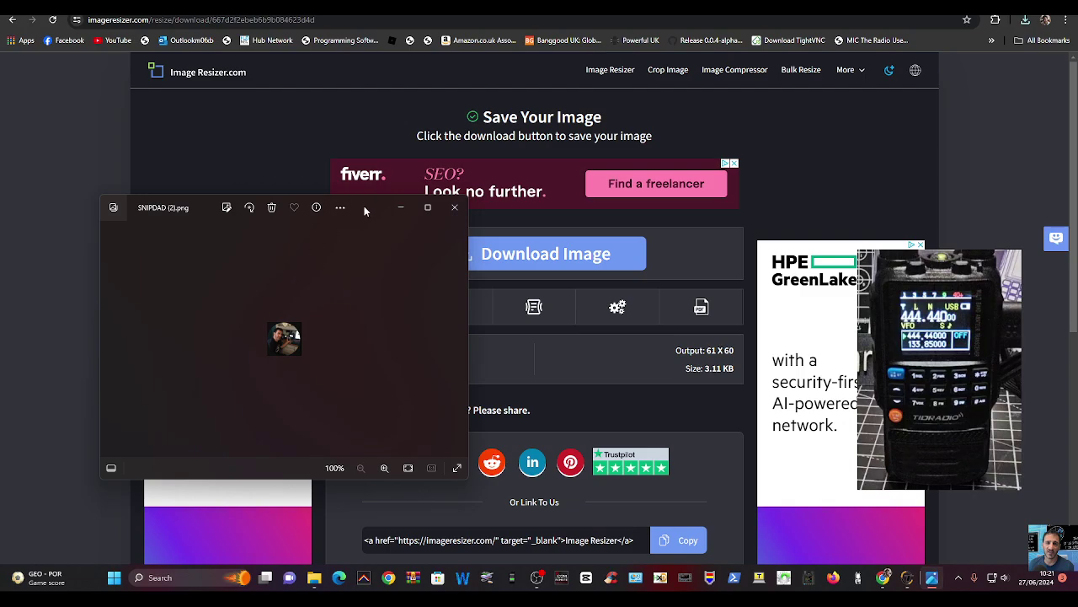
pyautogui.moveTo(363, 211); pyautogui.dragTo(584, 144)
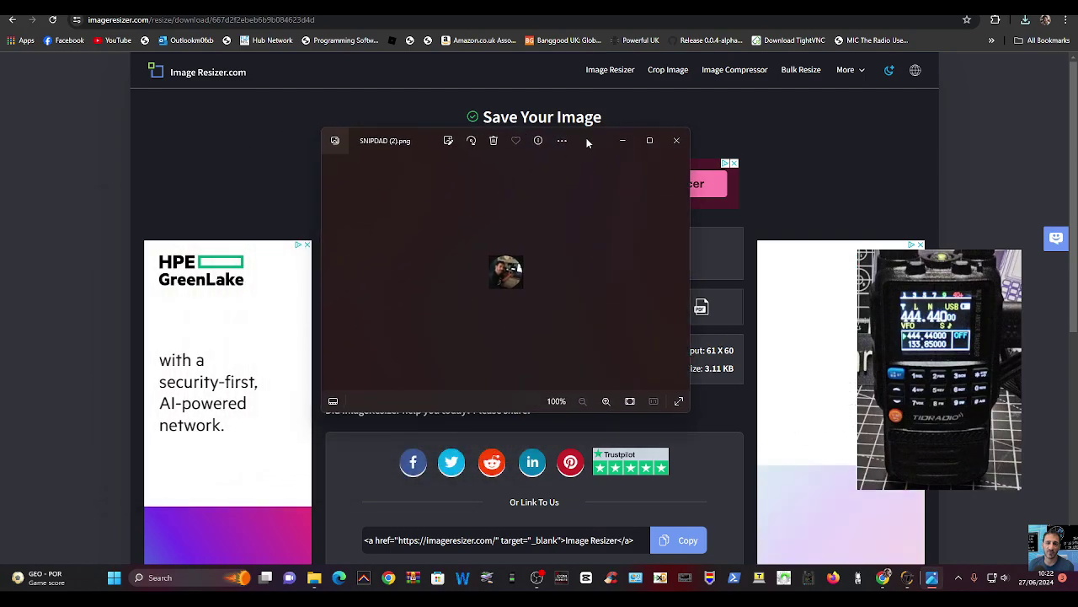
pyautogui.click(677, 141)
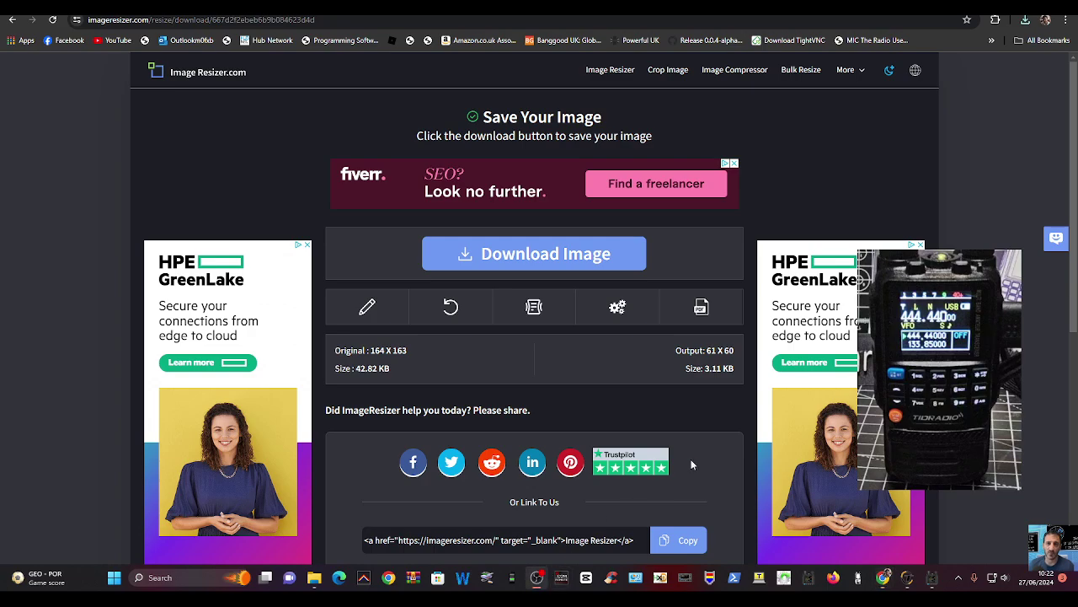
# Step: Examine the TIDRADIO TD-H3 Hacking group page on Facebook and its list of firmware and logo replacer files
pyautogui.hotkey('ctrl', 'Tab')
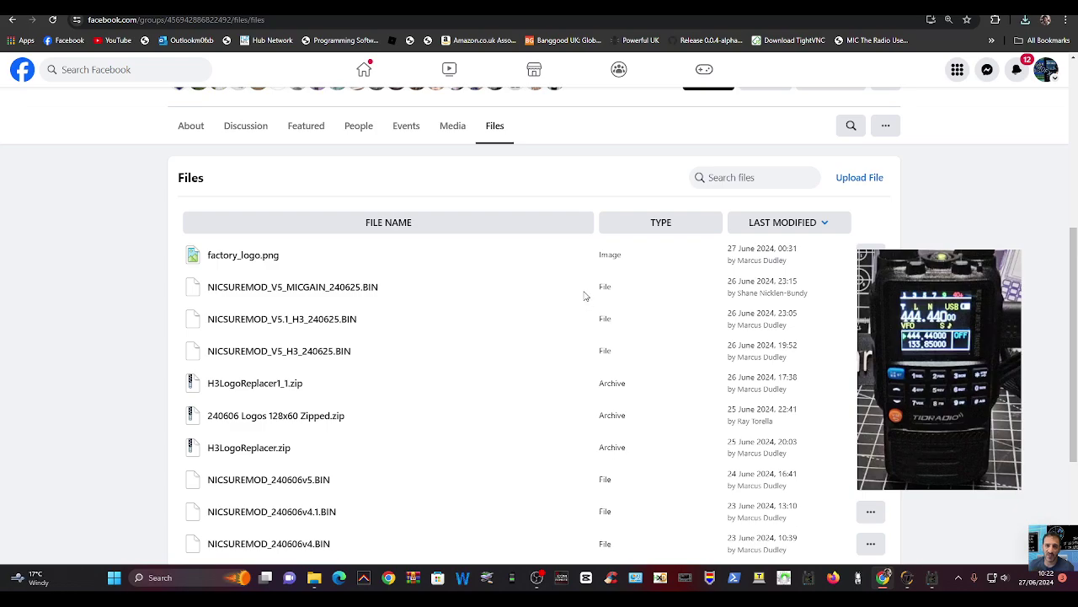
pyautogui.scroll(5, 585, 296)
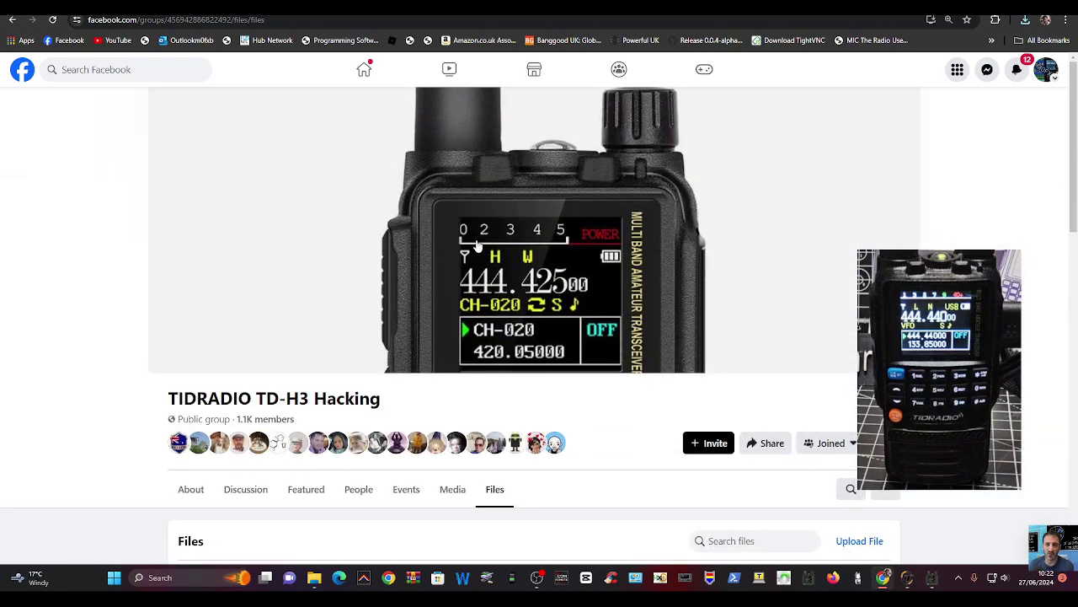
pyautogui.scroll(-3, 550, 200)
pyautogui.scroll(-2, 550, 200)
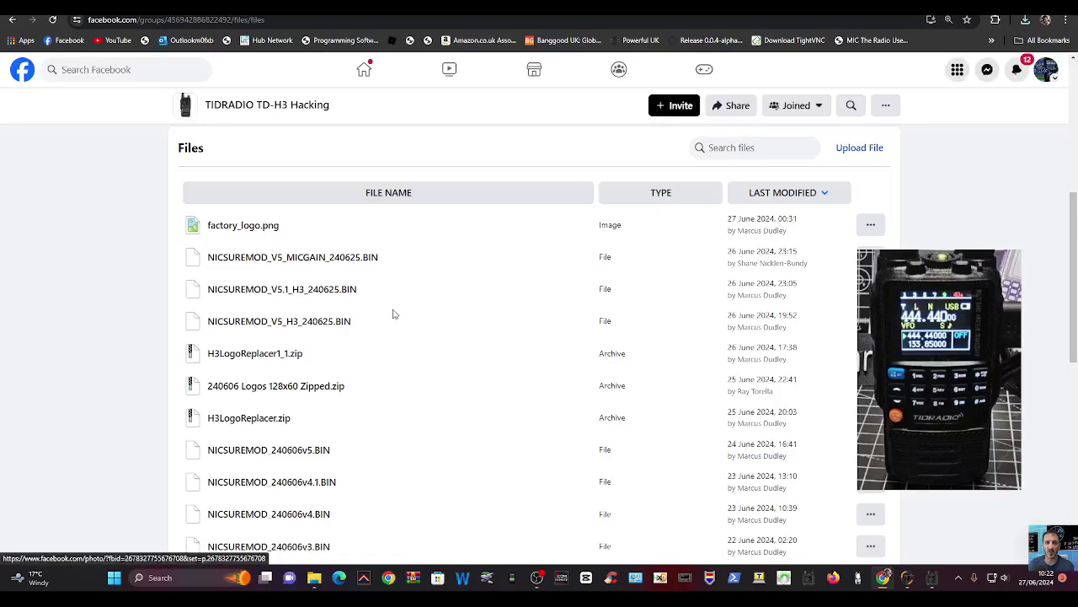
pyautogui.scroll(5, 391, 299)
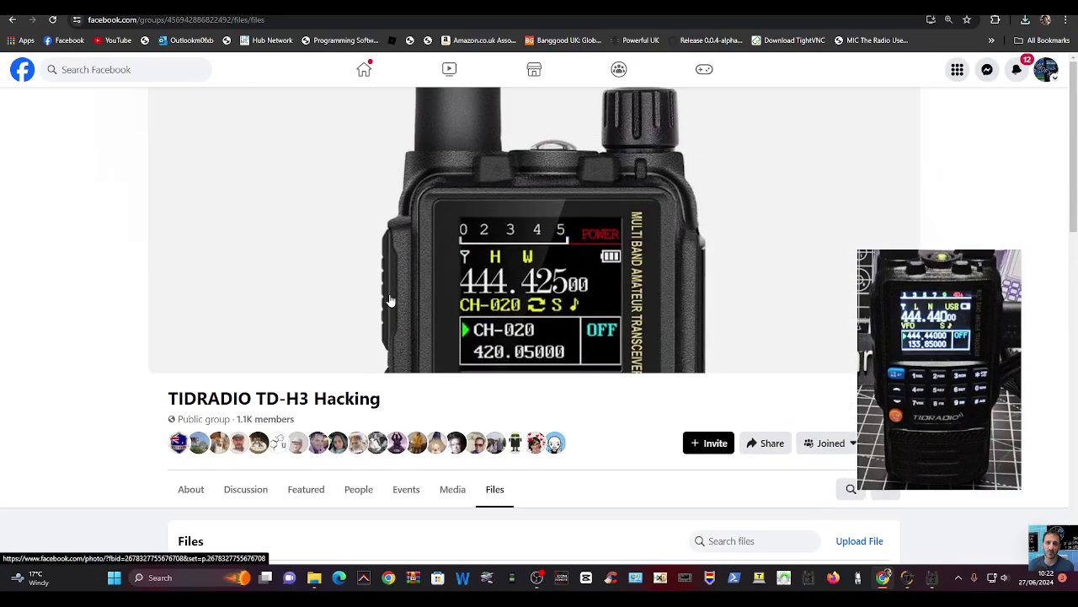
pyautogui.scroll(-3, 424, 289)
pyautogui.scroll(-2, 424, 289)
pyautogui.scroll(5, 568, 236)
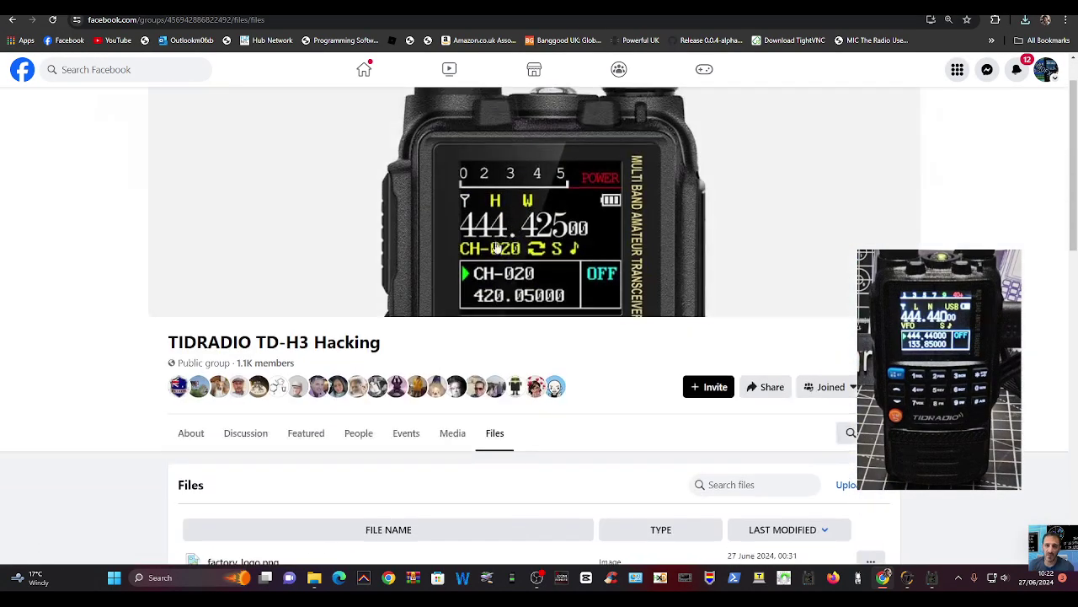
pyautogui.scroll(-2, 934, 243)
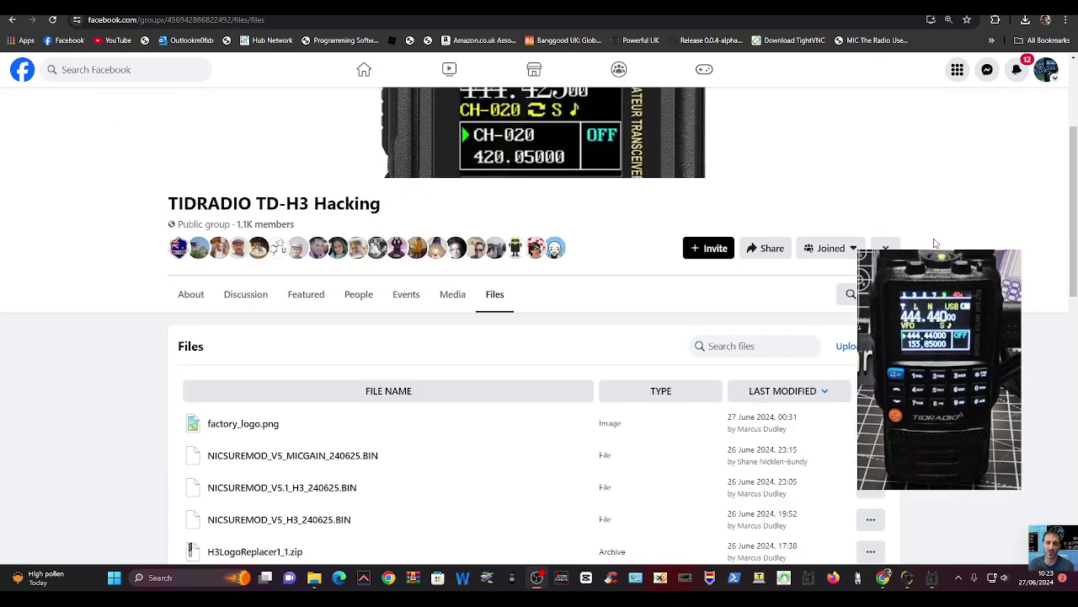
pyautogui.scroll(-3, 524, 363)
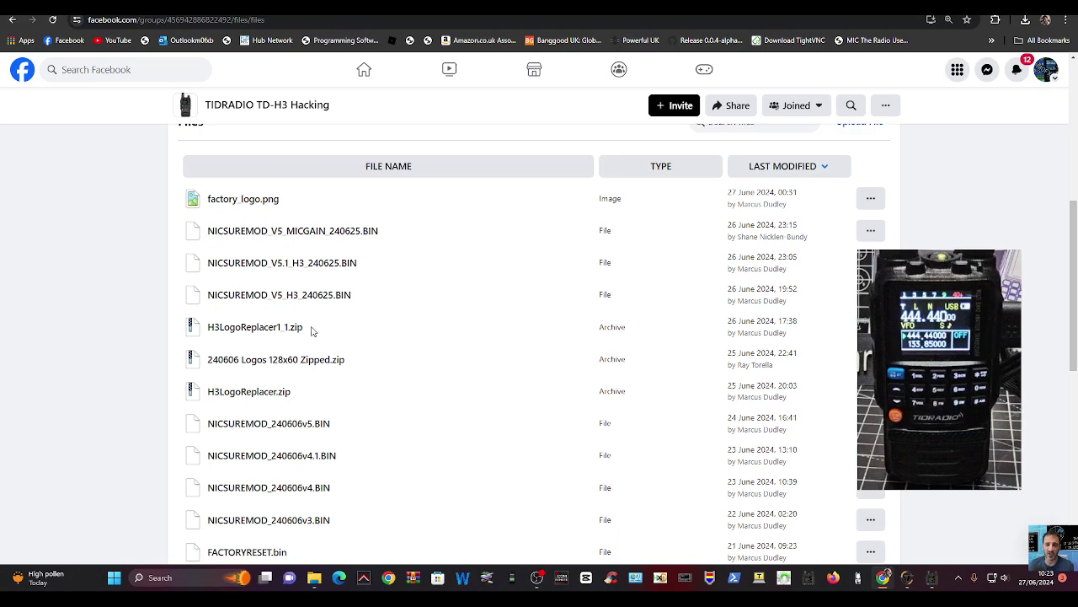
# Step: Open the H3LogoReplacer1_1.zip post, inspect the downloaded archive and check its extraction options without extracting
pyautogui.click(257, 329)
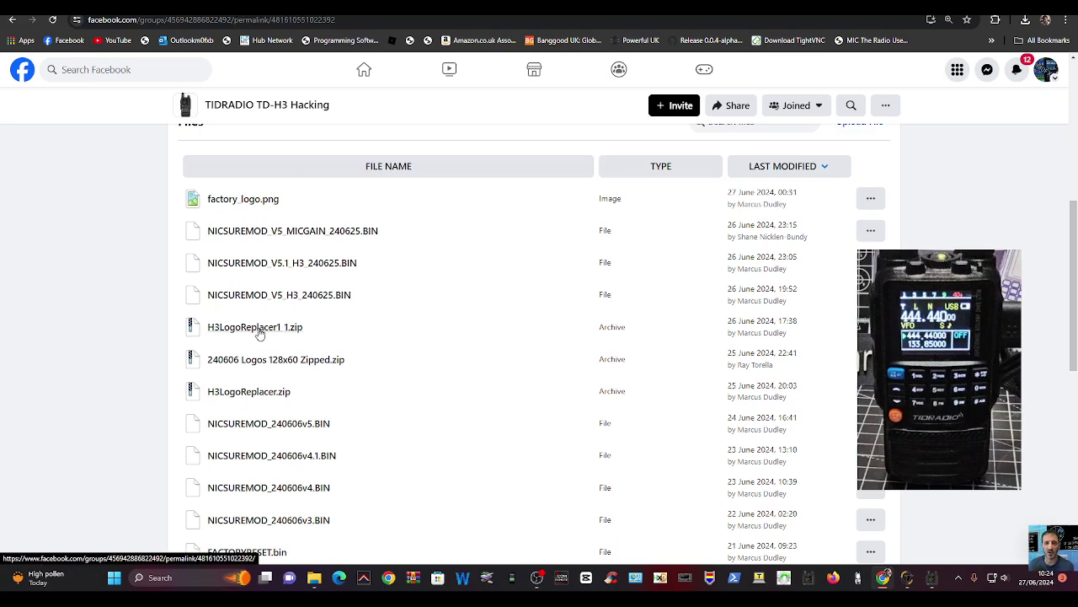
pyautogui.click(1025, 19)
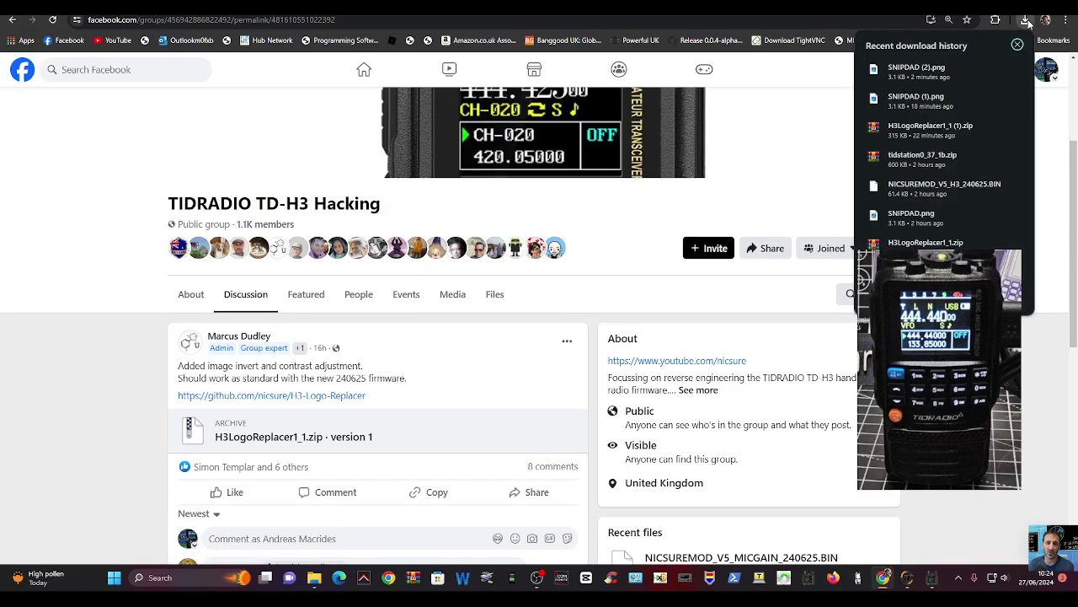
pyautogui.click(918, 131)
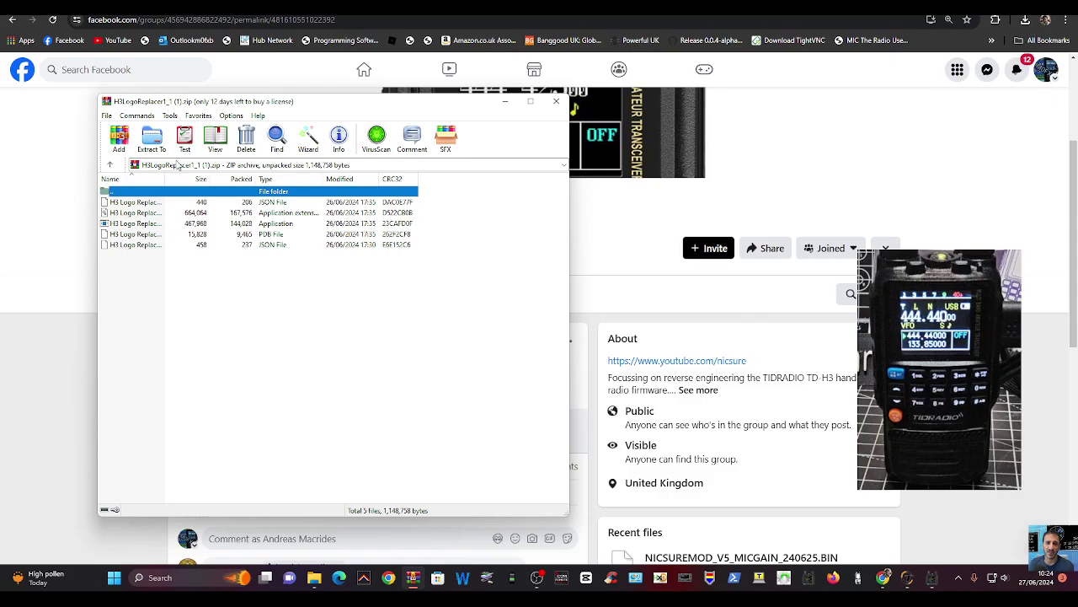
pyautogui.click(152, 137)
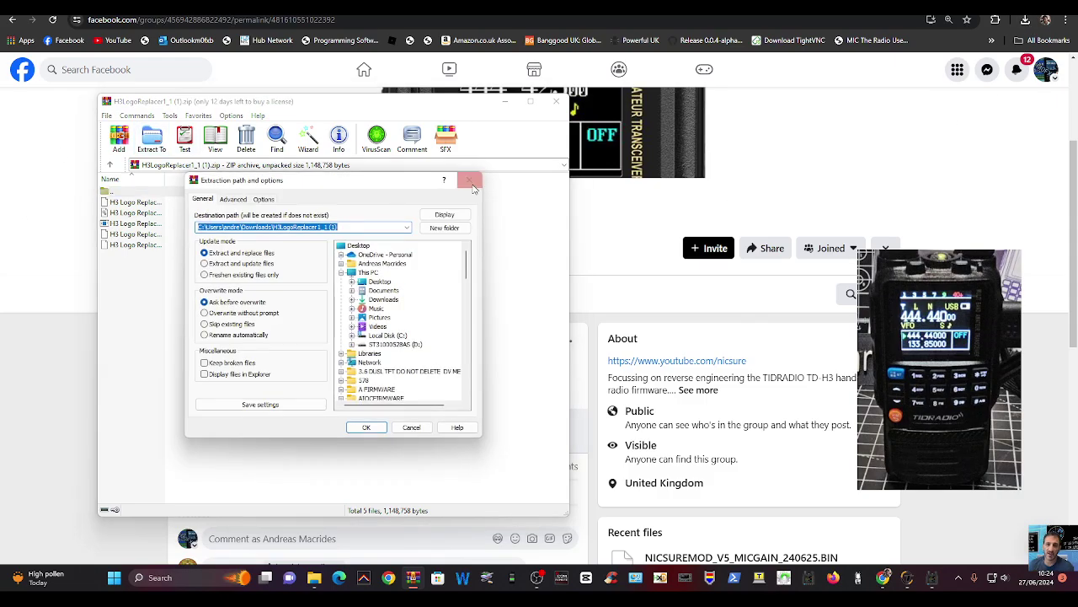
pyautogui.click(473, 185)
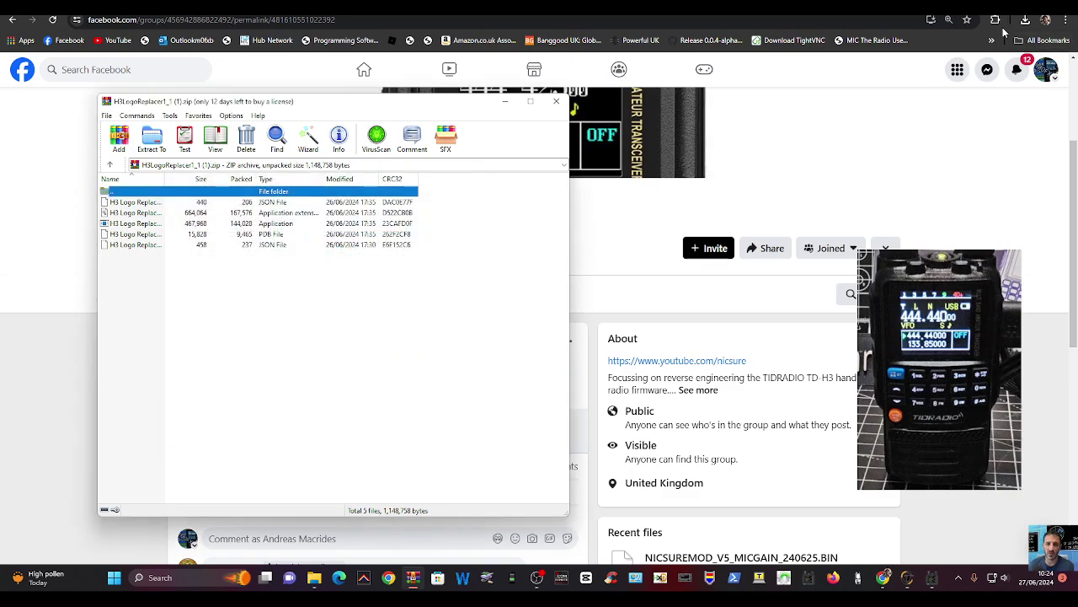
# Step: Switch to H3 Logo Changer and widen its window
pyautogui.click(536, 577)
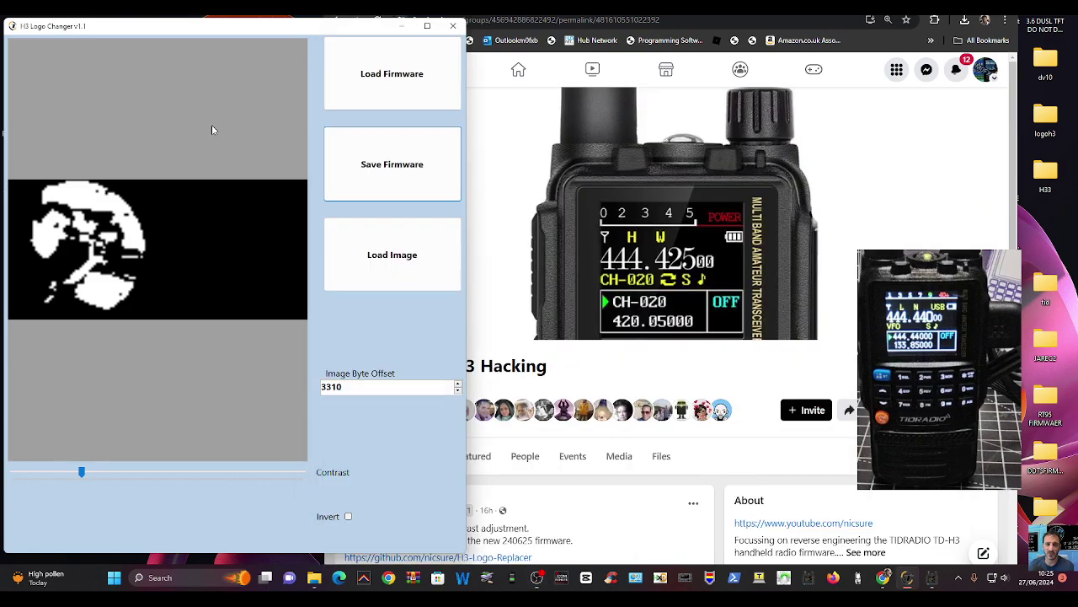
pyautogui.moveTo(467, 74); pyautogui.dragTo(611, 109)
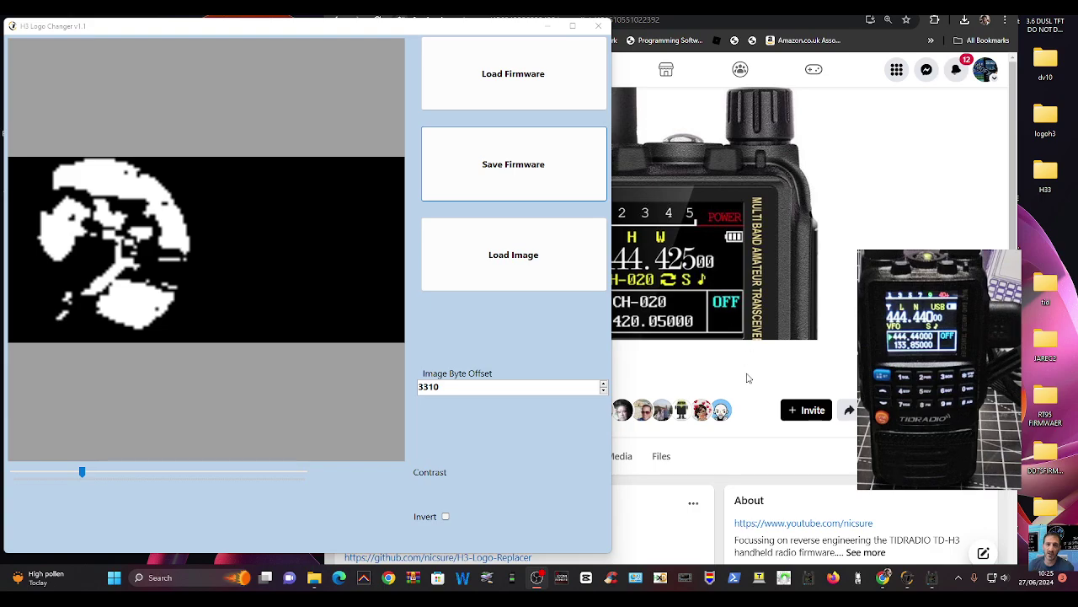
# Step: Return to the Facebook group's files and download the firmware NICSUREMOD_V5_MICGAIN_240625.BIN
pyautogui.click(437, 373)
pyautogui.scroll(-2, 438, 373)
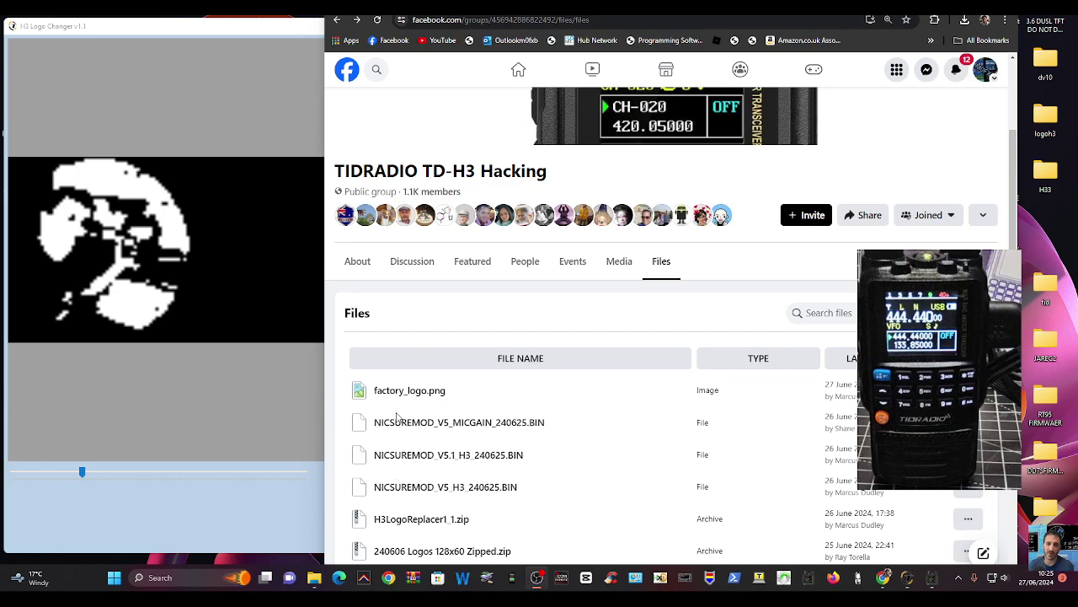
pyautogui.click(455, 422)
pyautogui.click(458, 492)
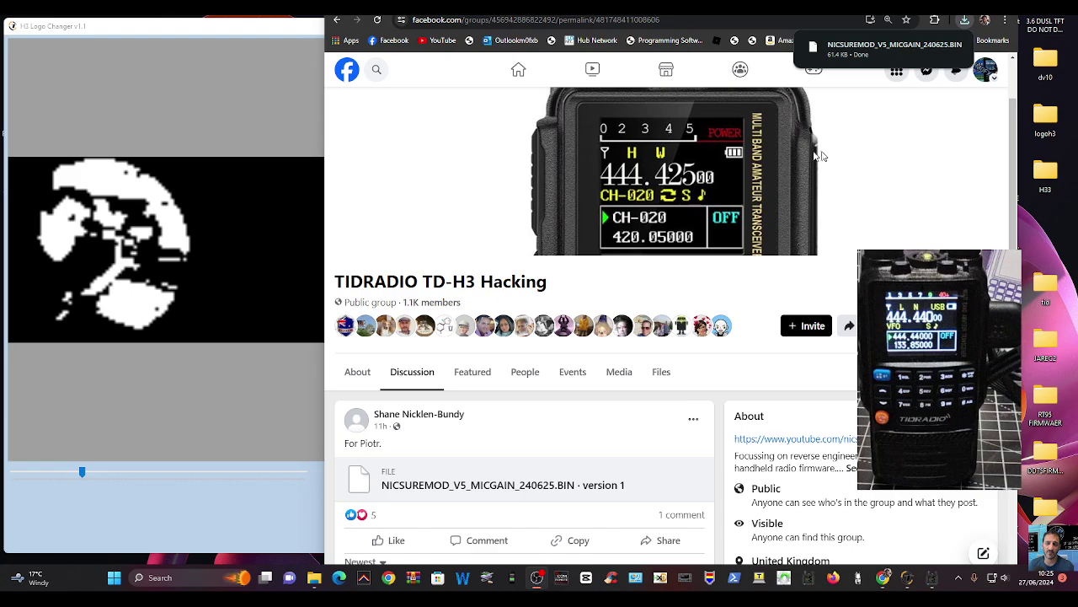
# Step: Load the firmware NICSUREMOD_V5_MICGAIN_240625.BIN into H3 Logo Changer
pyautogui.click(285, 49)
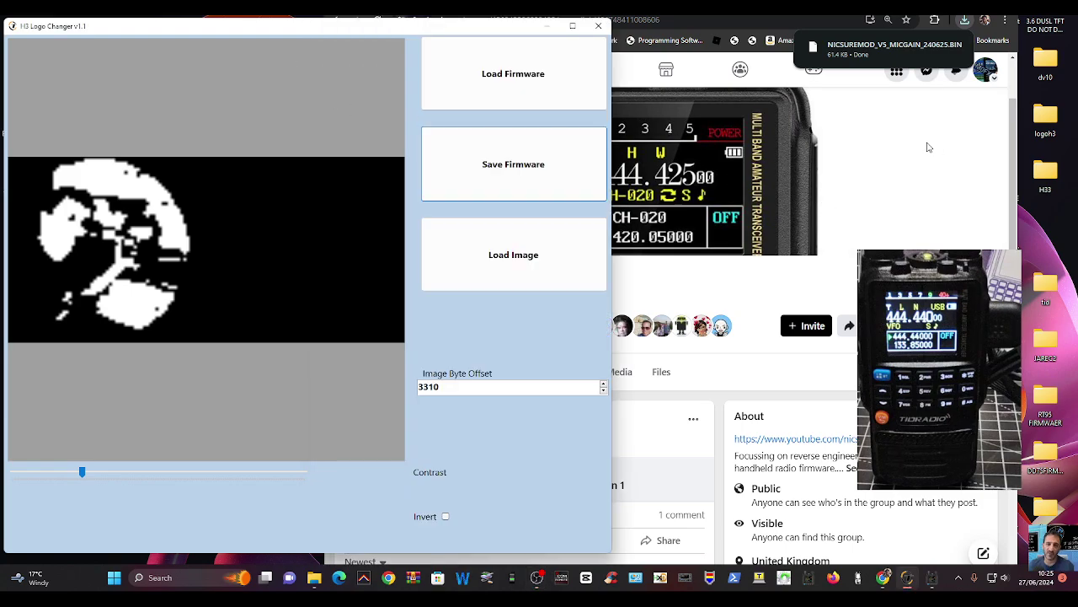
pyautogui.click(512, 88)
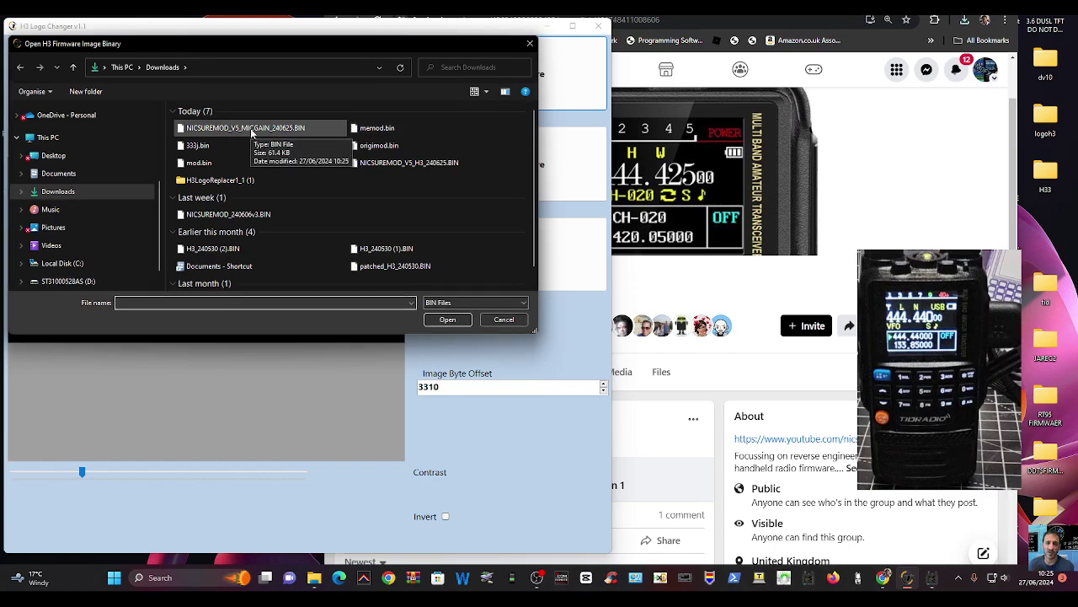
pyautogui.doubleClick(251, 130)
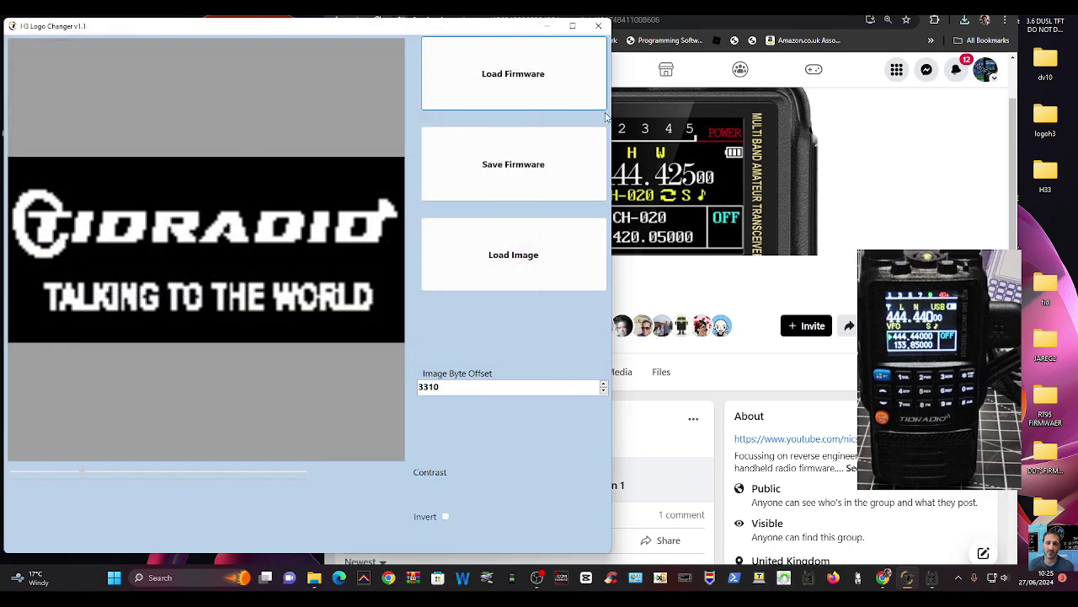
# Step: Load the SNIPDAD (2) picture as the new logo and try the Invert option, leaving it off
pyautogui.click(515, 247)
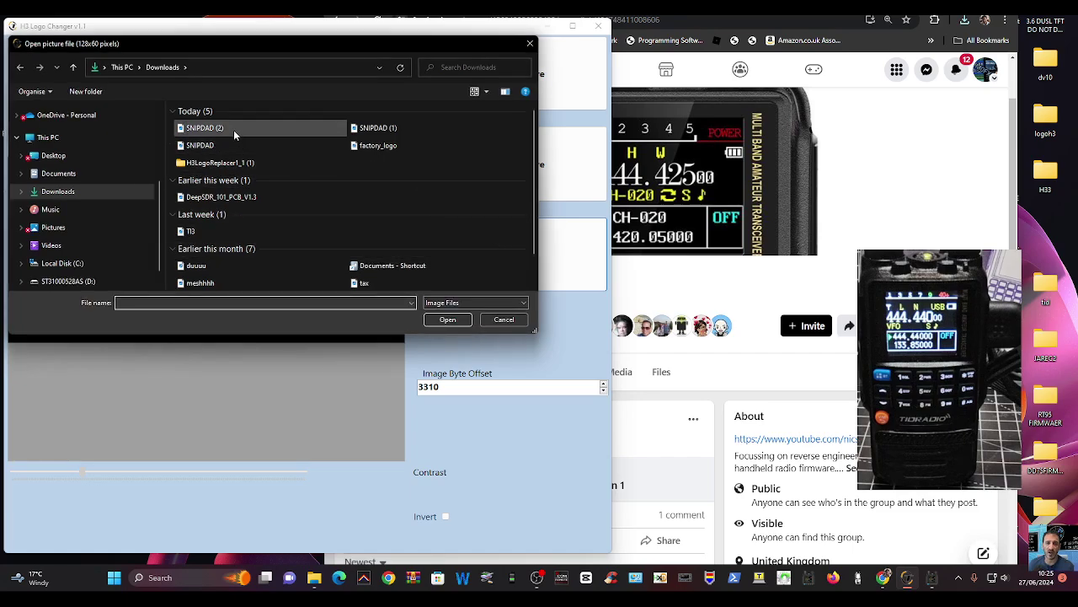
pyautogui.doubleClick(233, 128)
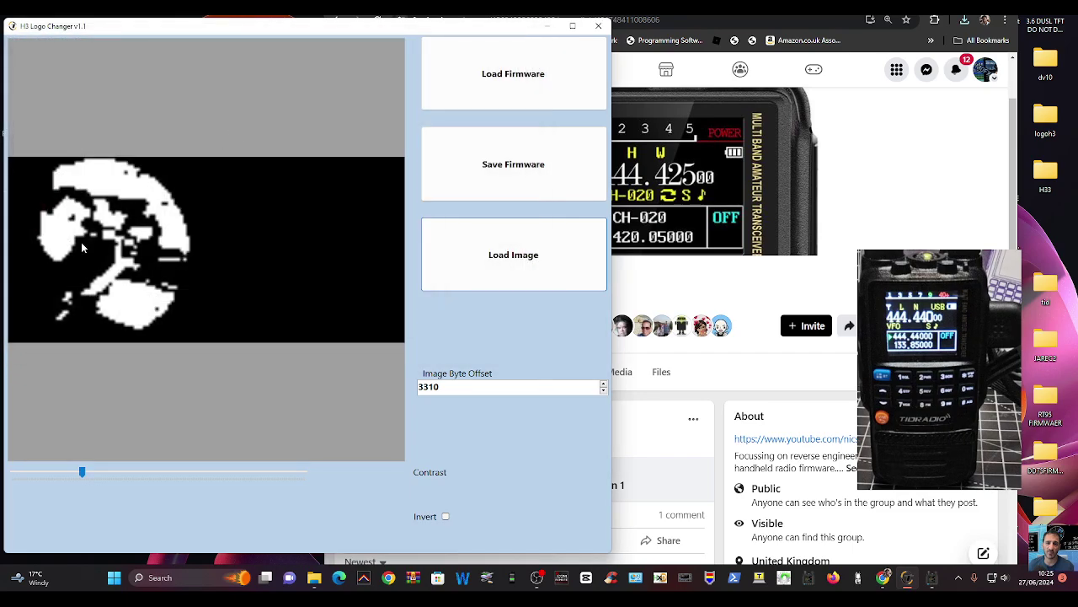
pyautogui.click(445, 517)
pyautogui.click(446, 517)
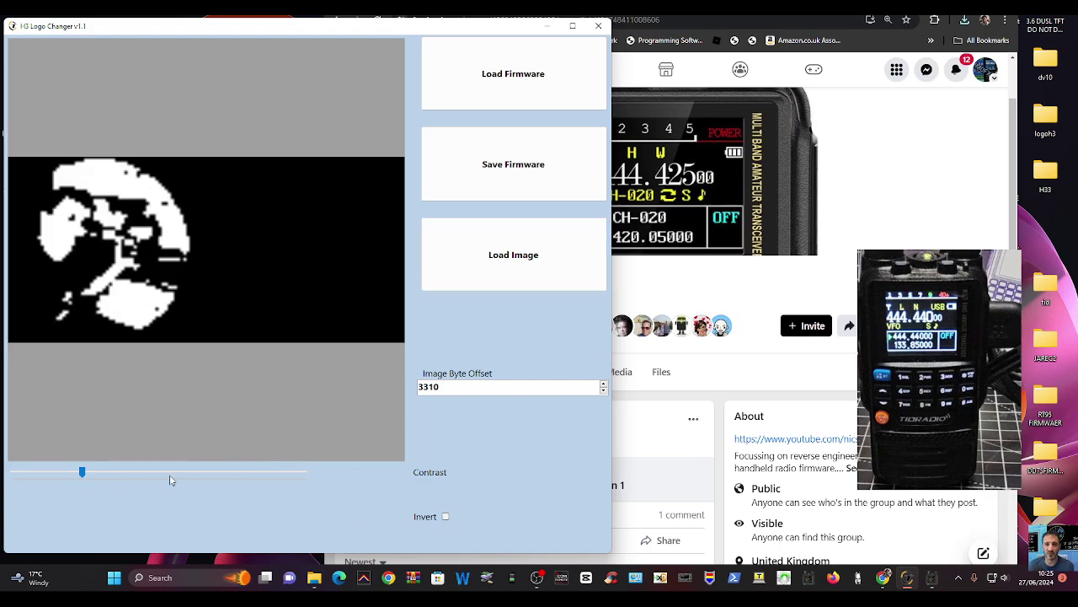
# Step: Fine-tune the portrait logo's contrast to about a quarter of the slider's range
pyautogui.moveTo(87, 476); pyautogui.dragTo(94, 478)
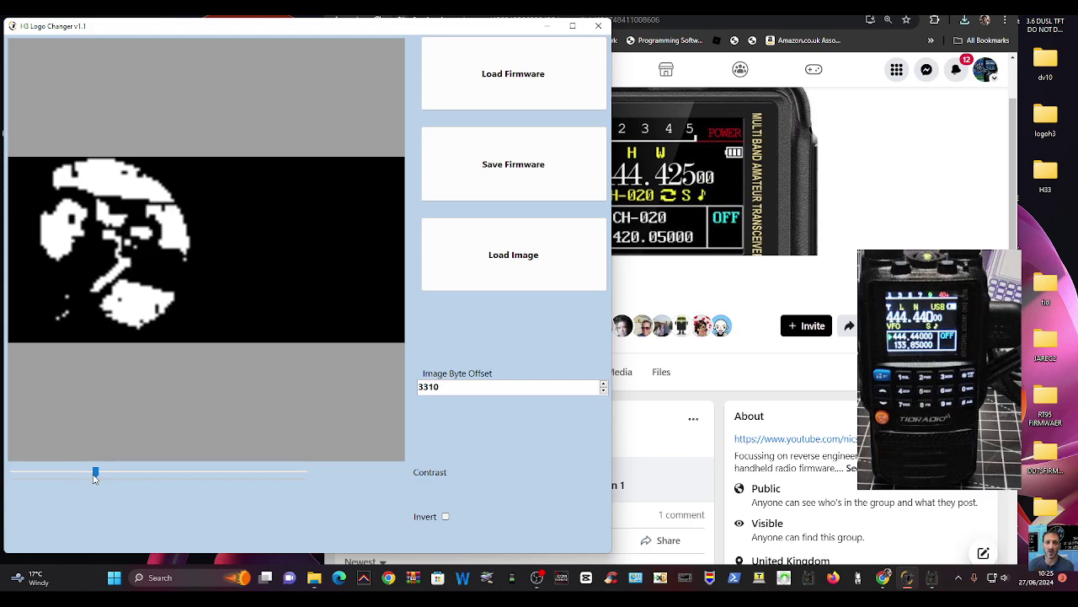
pyautogui.scroll(-2, 95, 475)
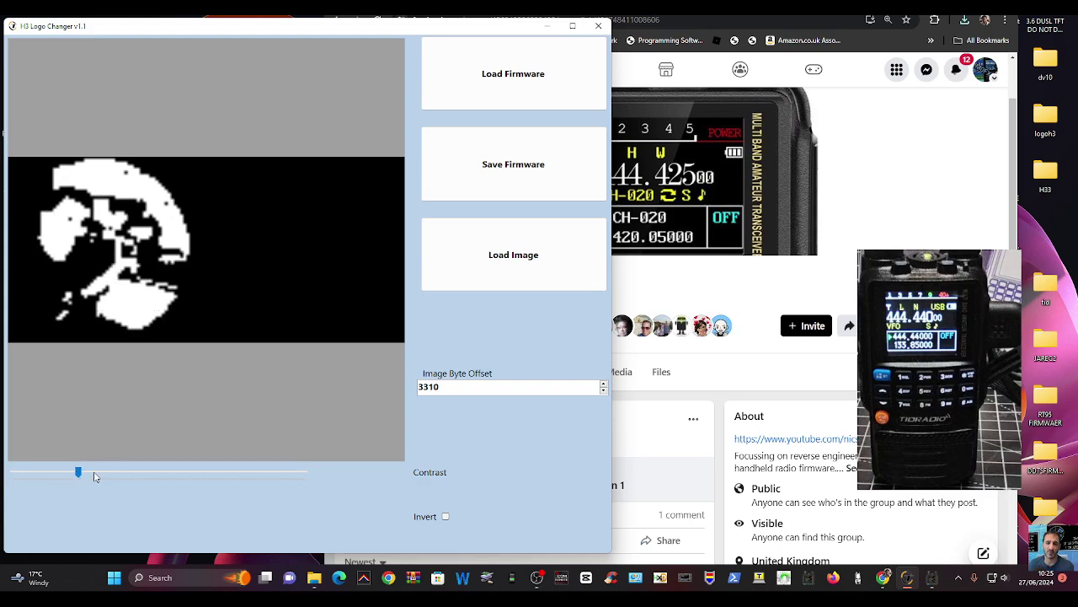
pyautogui.moveTo(82, 477); pyautogui.dragTo(88, 476)
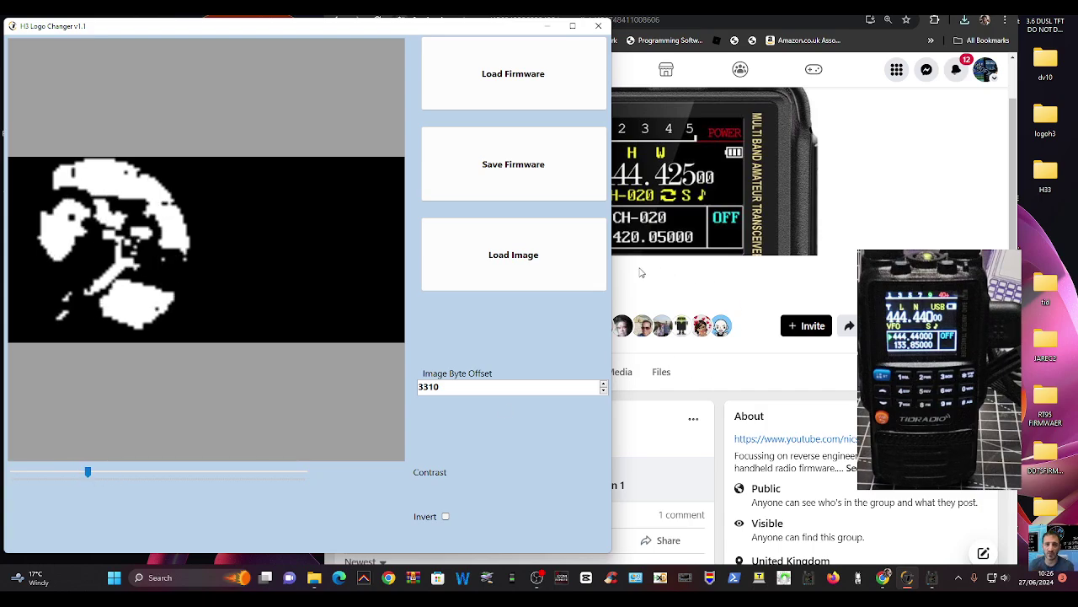
# Step: Save the modified firmware as JJ in the Downloads folder
pyautogui.click(507, 165)
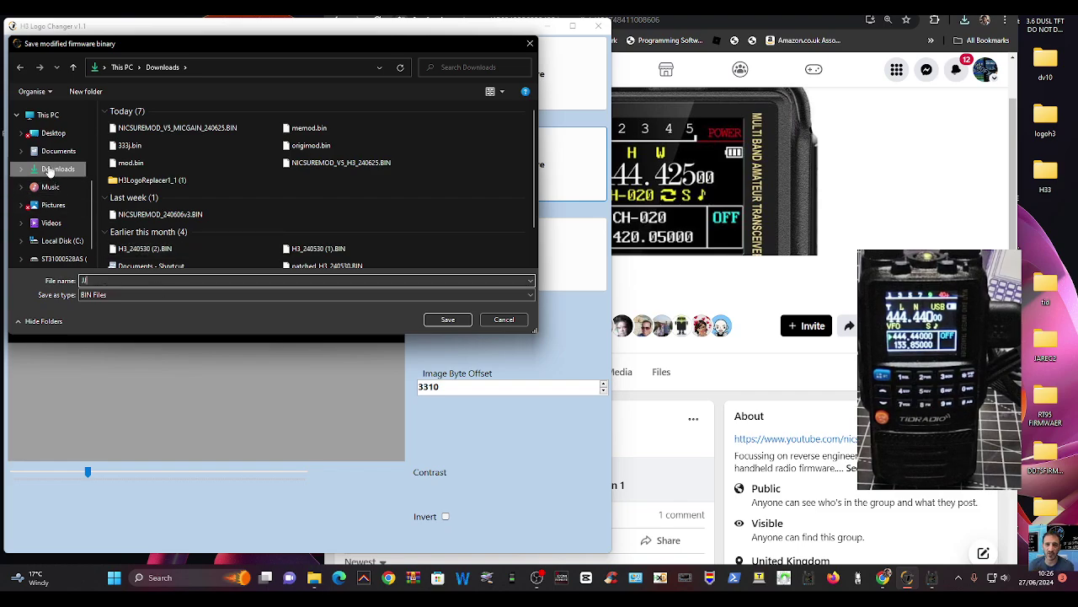
pyautogui.write('JJ')
pyautogui.click(447, 319)
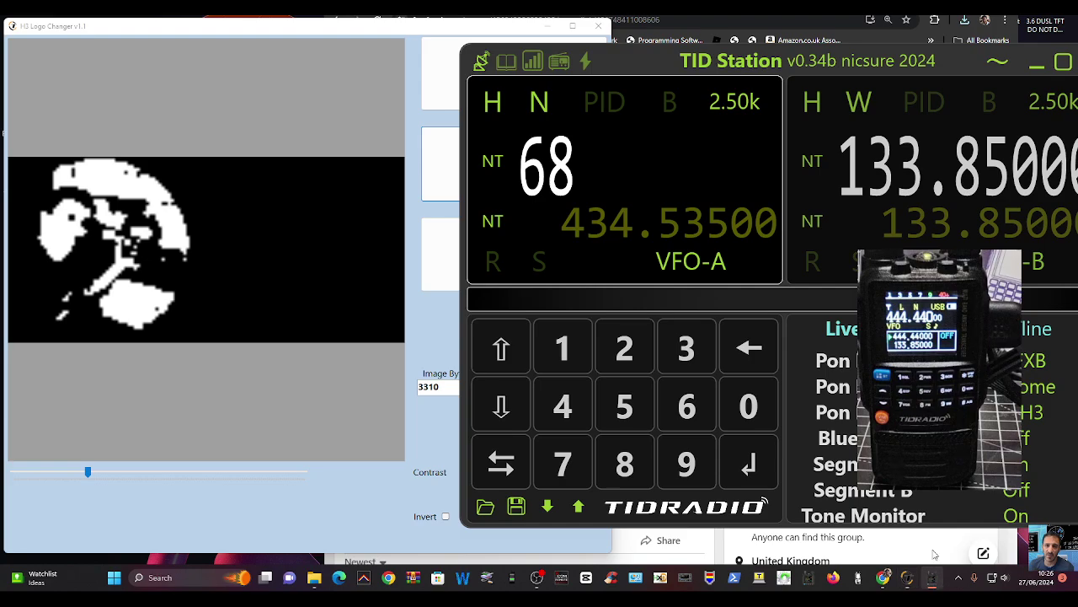
# Step: Switch to TID Station, move its window aside and load JJ.bin from Downloads as the firmware for flashing
pyautogui.moveTo(924, 63); pyautogui.dragTo(898, 56)
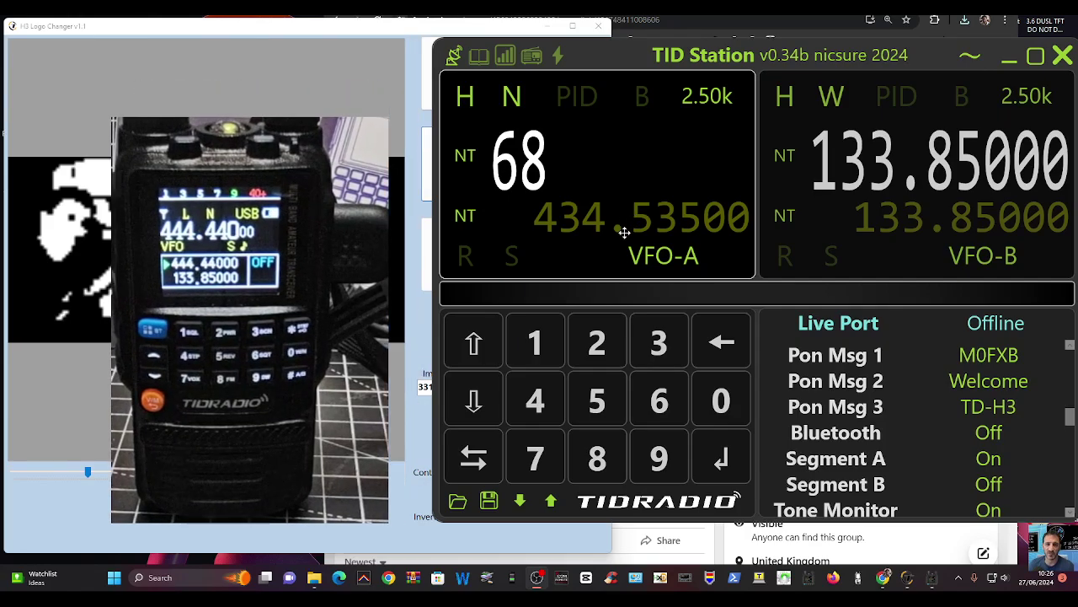
pyautogui.moveTo(921, 50); pyautogui.dragTo(549, 47)
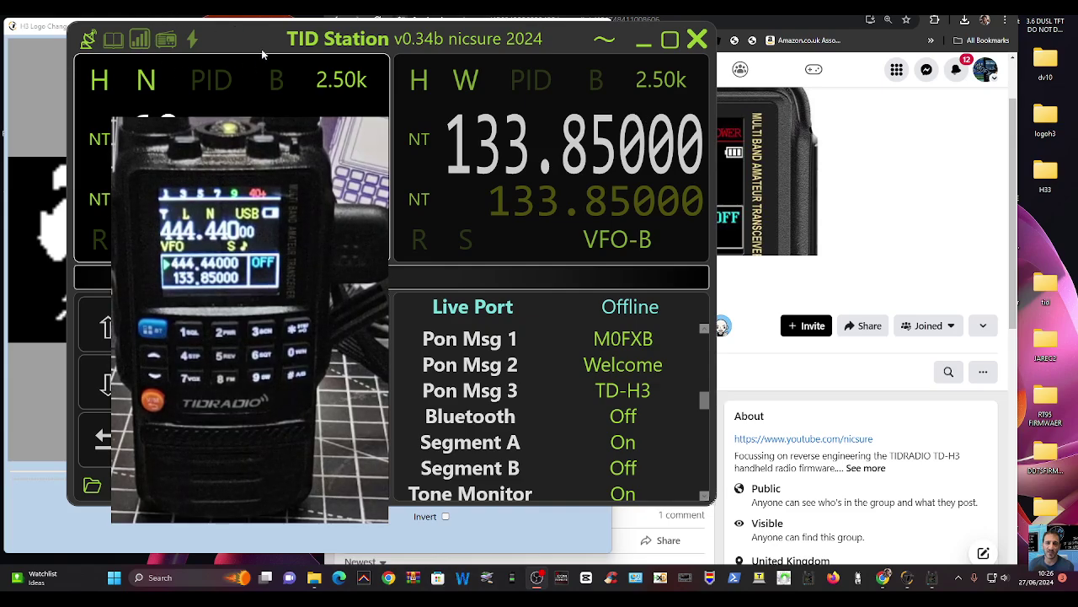
pyautogui.click(193, 40)
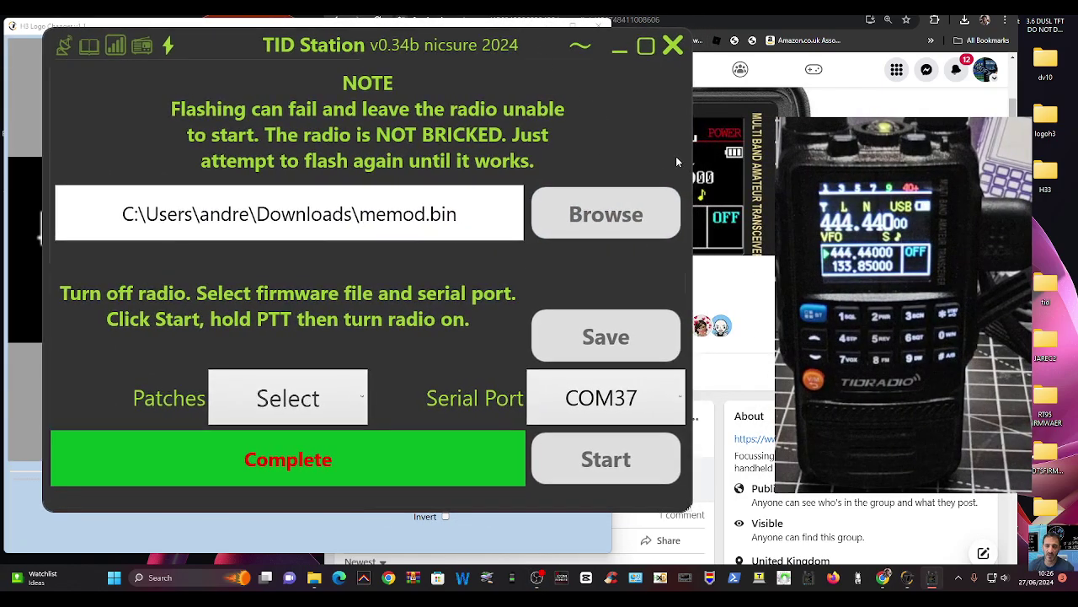
pyautogui.click(607, 212)
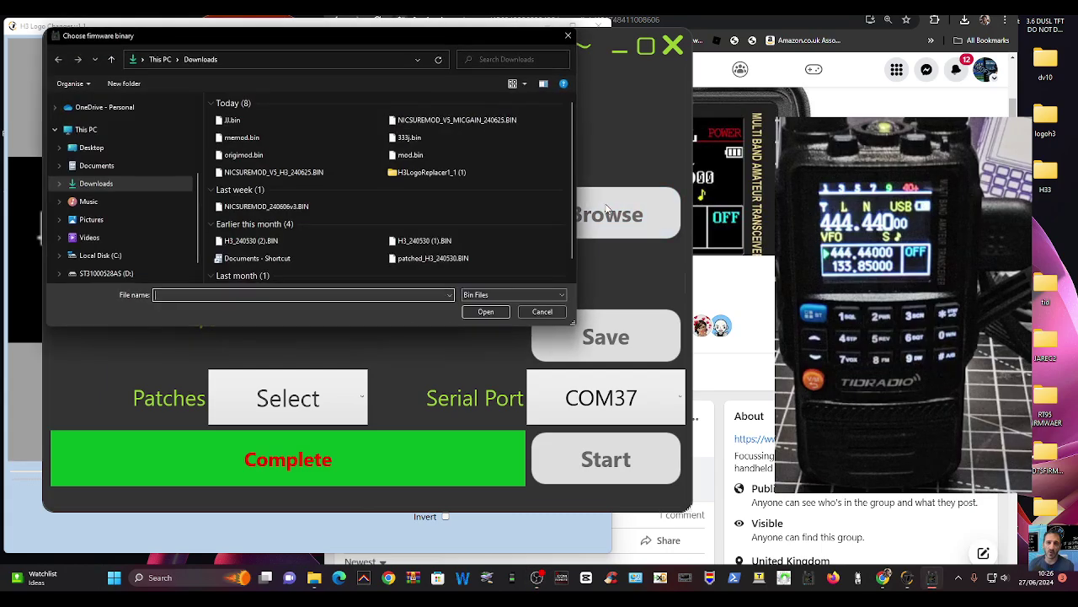
pyautogui.doubleClick(232, 121)
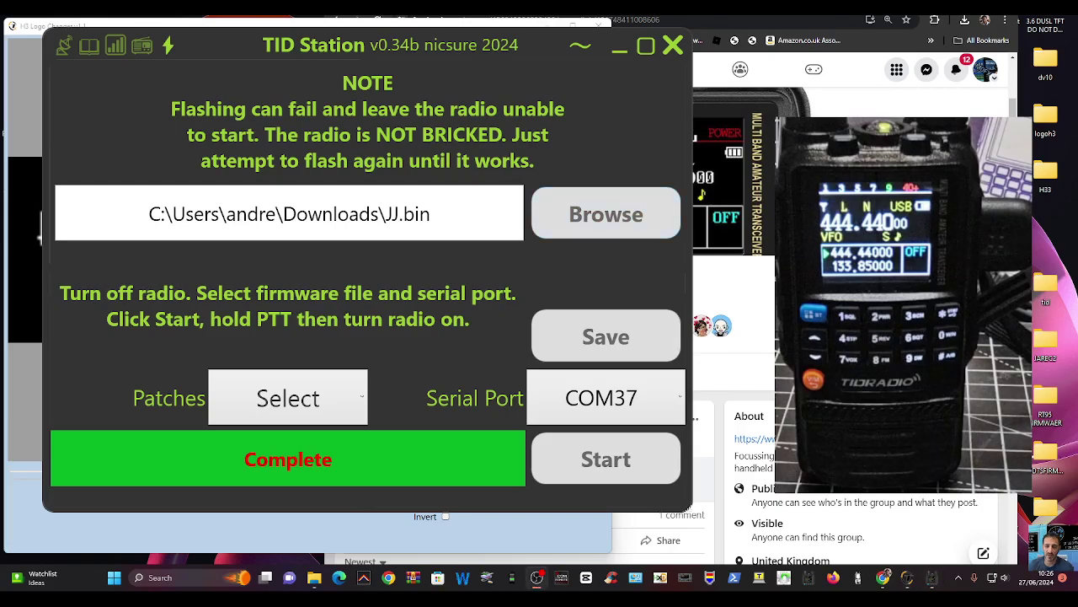
pyautogui.click(331, 403)
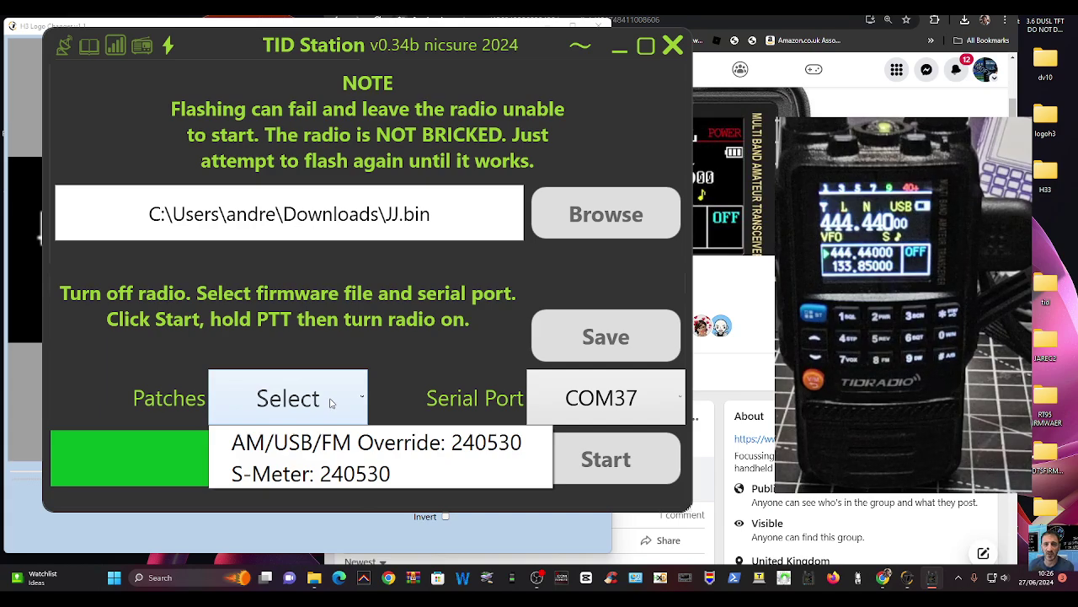
pyautogui.click(331, 402)
pyautogui.click(331, 403)
pyautogui.click(331, 403)
pyautogui.click(321, 390)
pyautogui.click(321, 387)
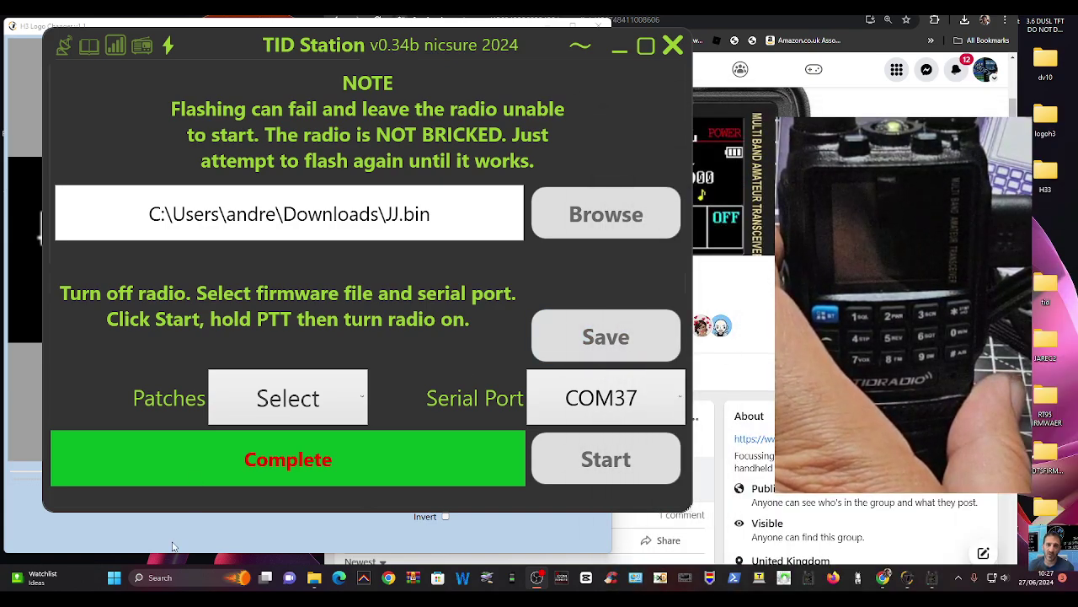
# Step: Look up the programming cable's COM port in Device Manager, then close it
pyautogui.rightClick(113, 577)
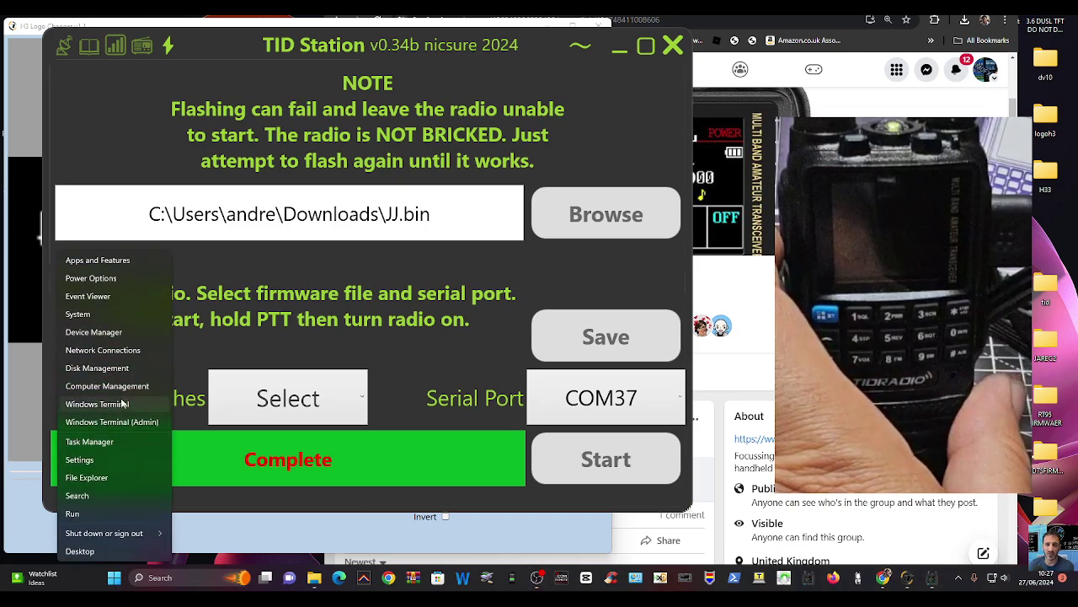
pyautogui.click(92, 331)
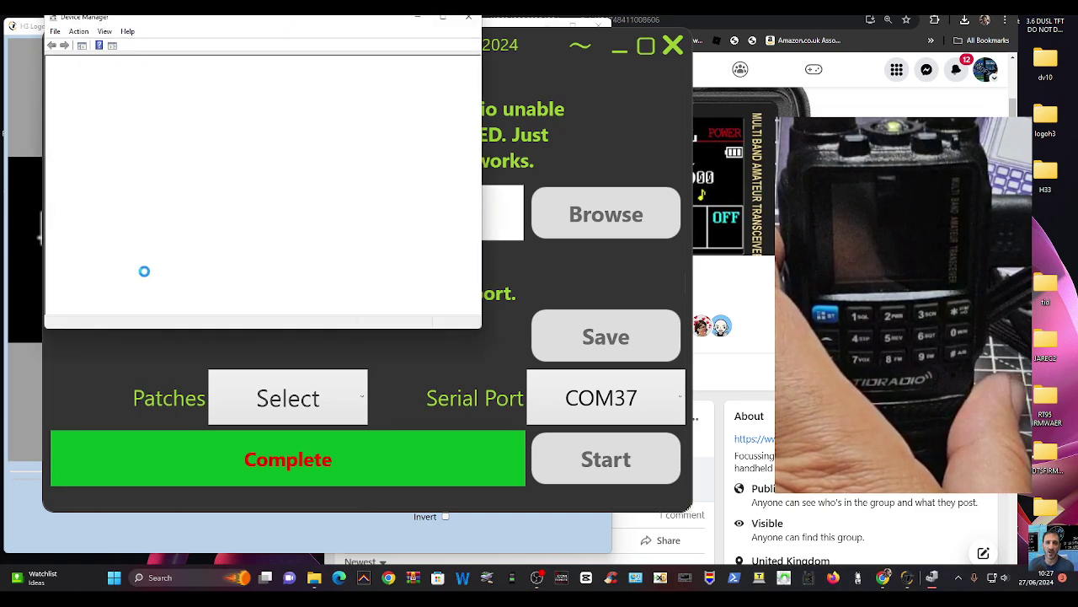
pyautogui.doubleClick(109, 193)
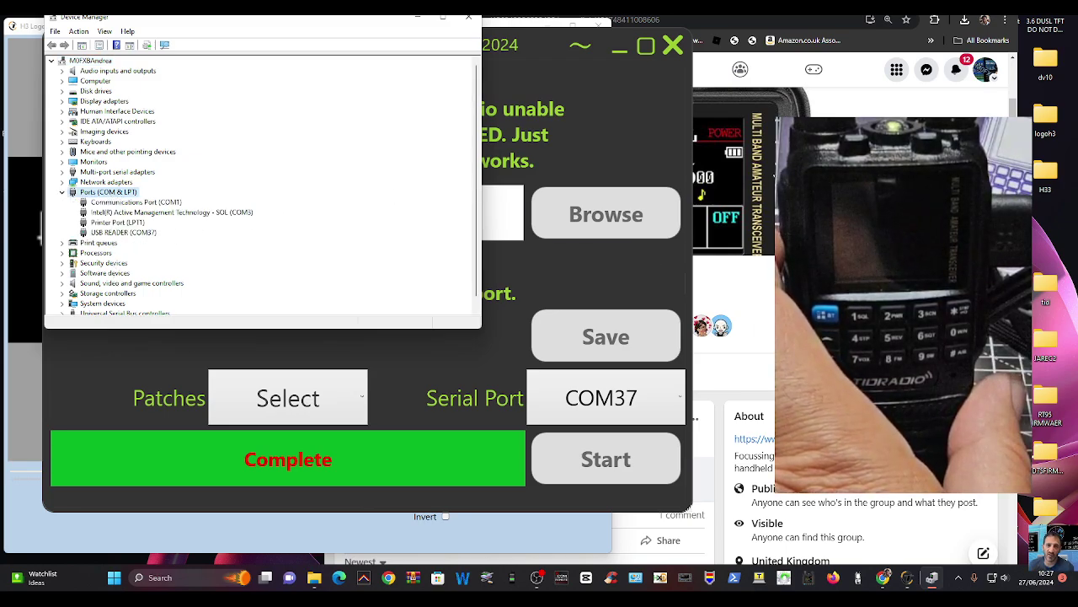
pyautogui.click(469, 17)
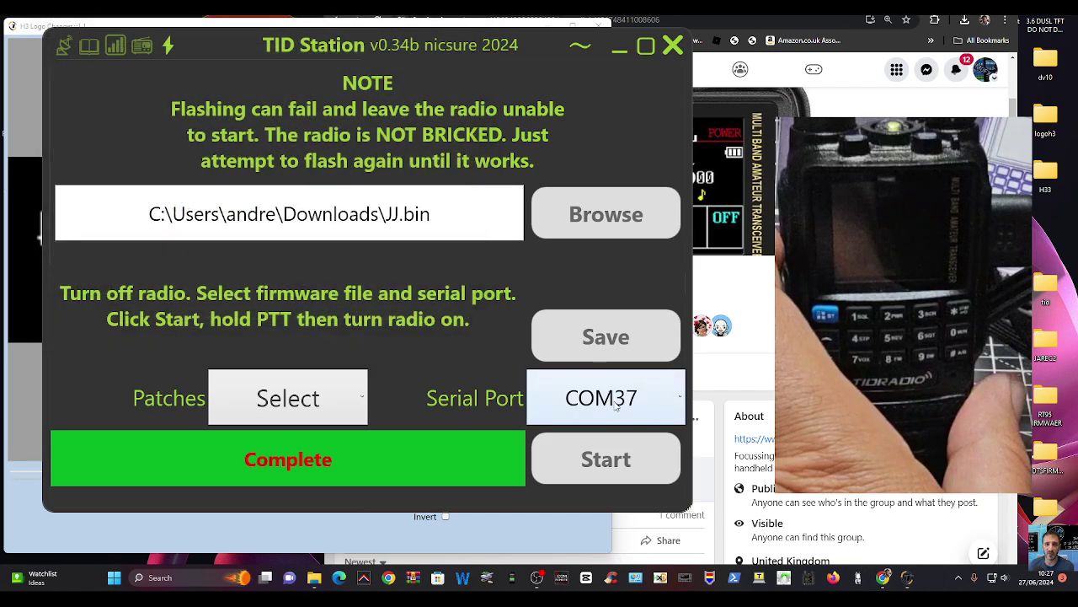
# Step: Keep COM37 as the serial port and flash JJ.bin to the radio
pyautogui.click(618, 411)
pyautogui.click(617, 413)
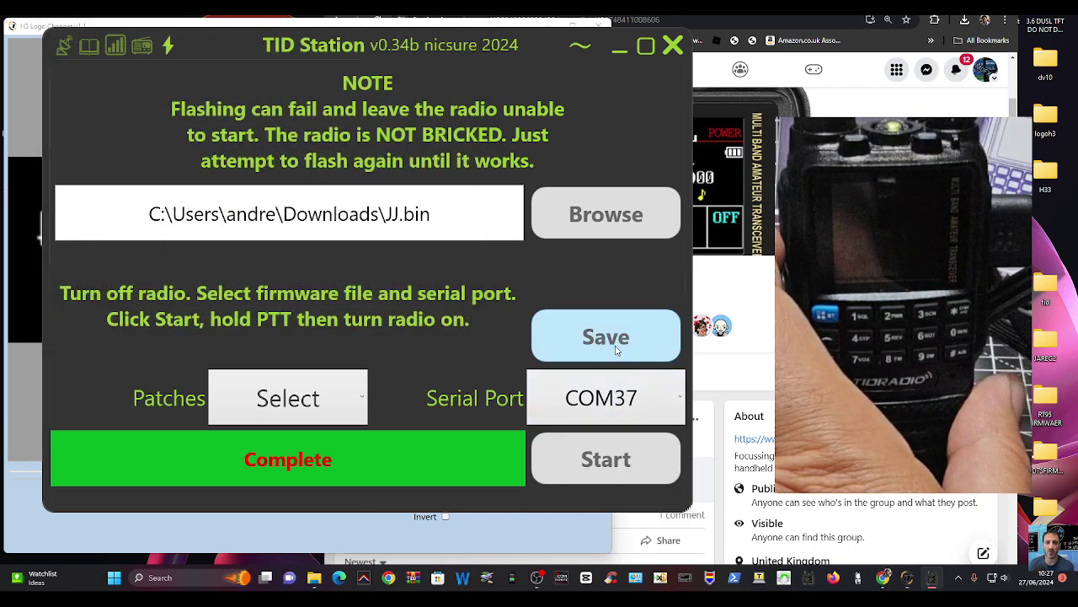
pyautogui.click(606, 462)
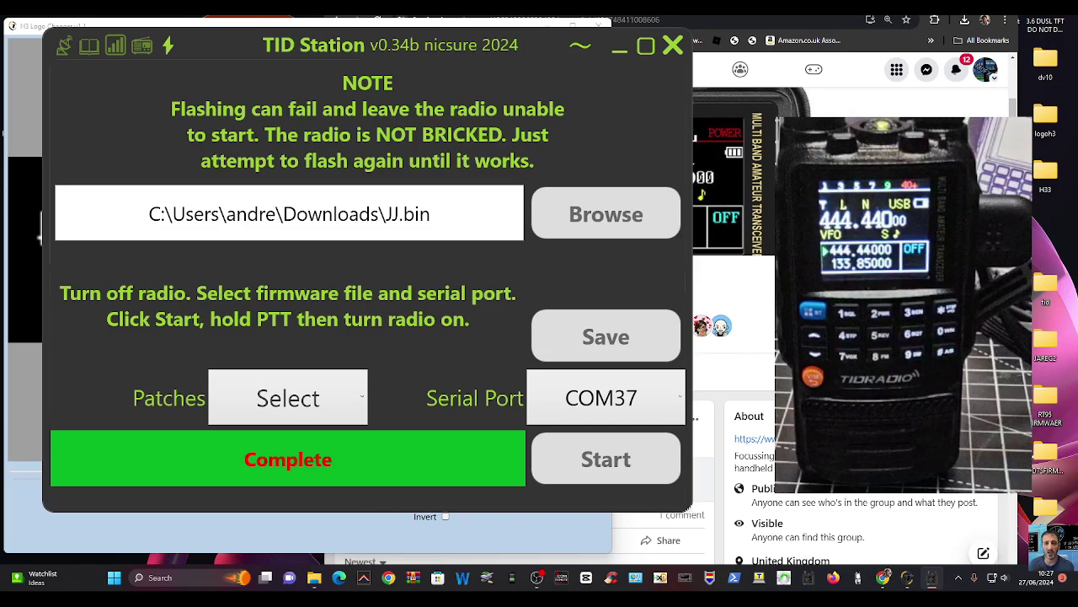
pyautogui.click(627, 88)
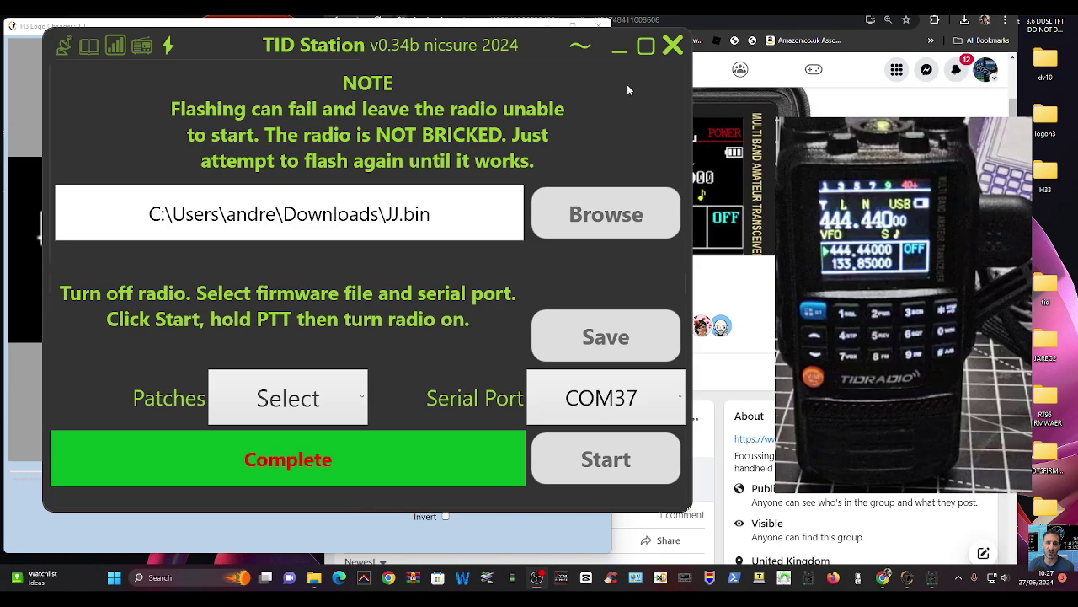